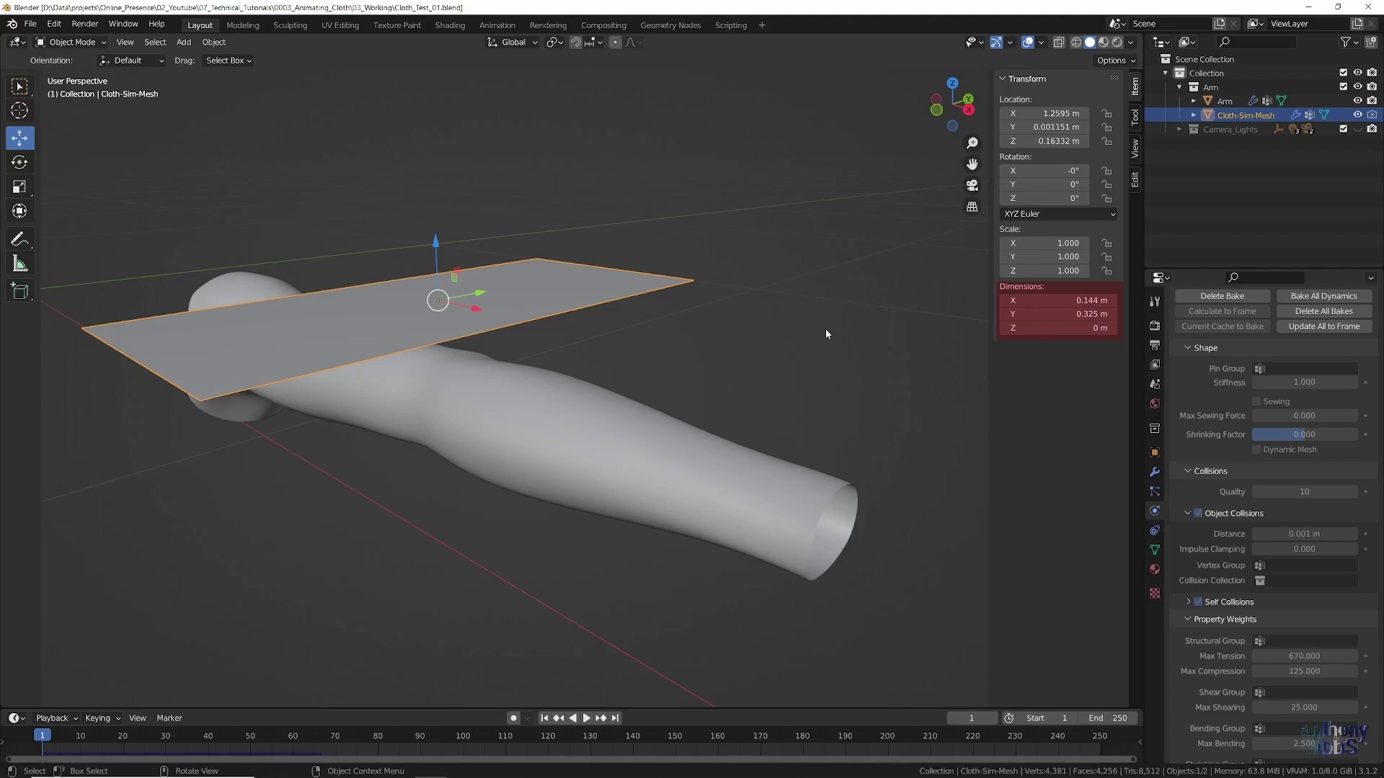
# - Close the sidebar, orbit around the plane and arm, and play the cloth simulation to frame 7
pyautogui.press('n')
pyautogui.moveTo(762, 335); pyautogui.dragTo(725, 345, button='middle')
pyautogui.scroll(3, 642, 345)
pyautogui.moveTo(641, 347); pyautogui.dragTo(699, 407, button='middle')
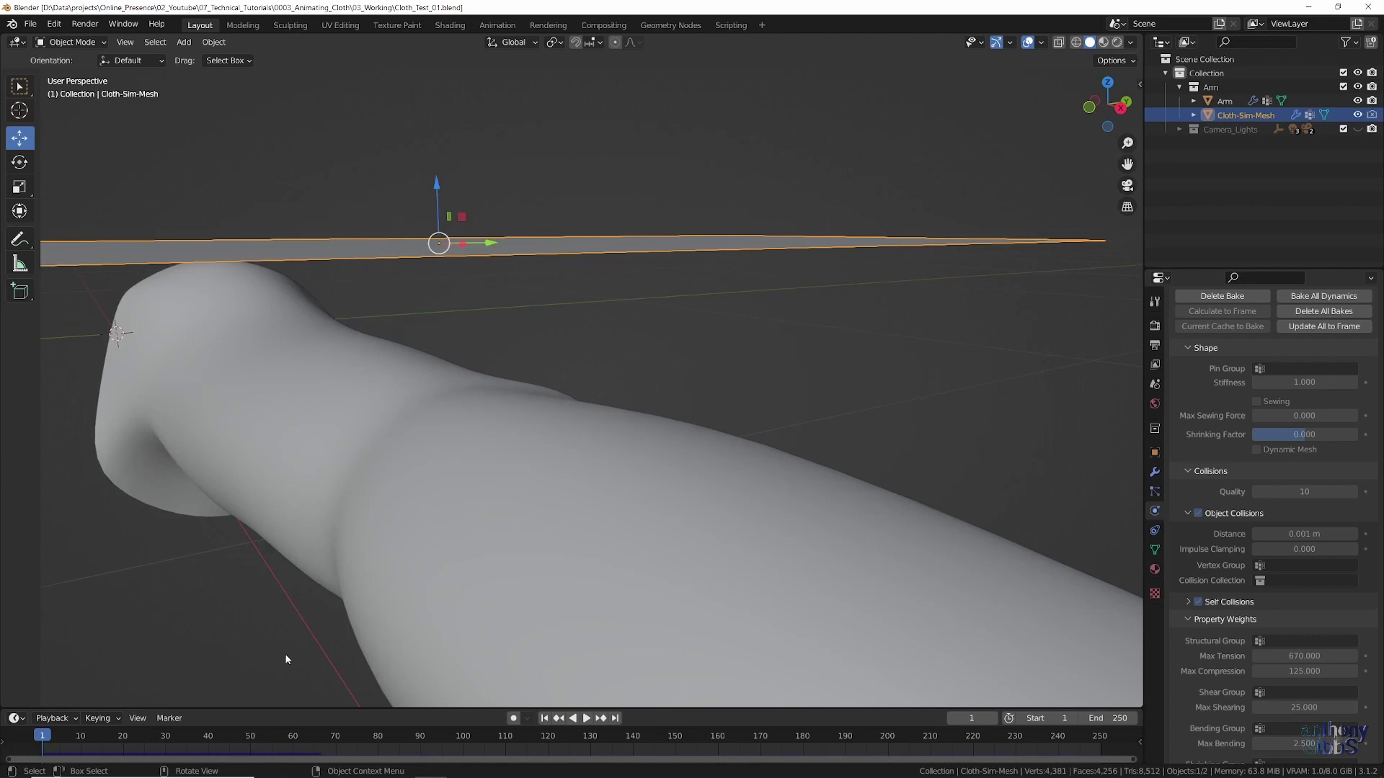
pyautogui.press('space')
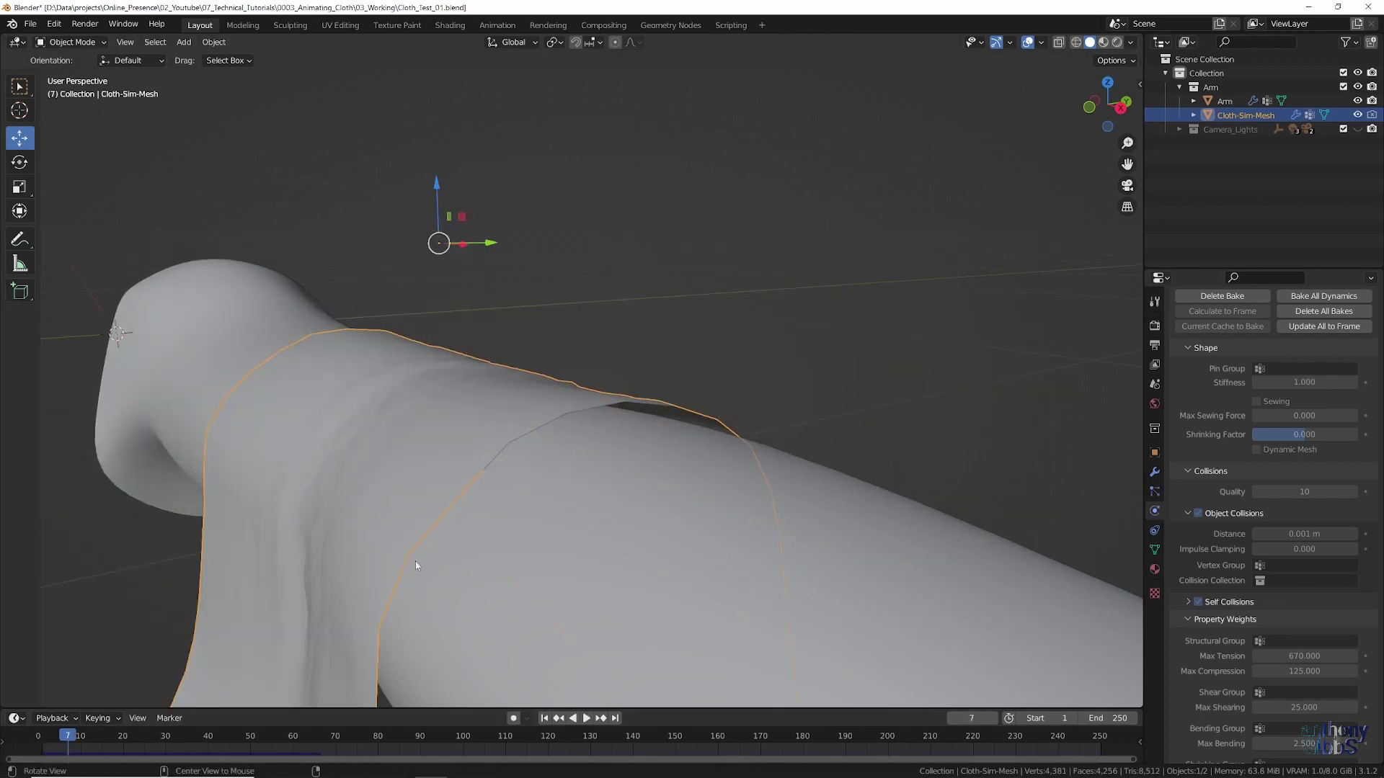
pyautogui.moveTo(415, 565); pyautogui.dragTo(525, 429, button='middle')
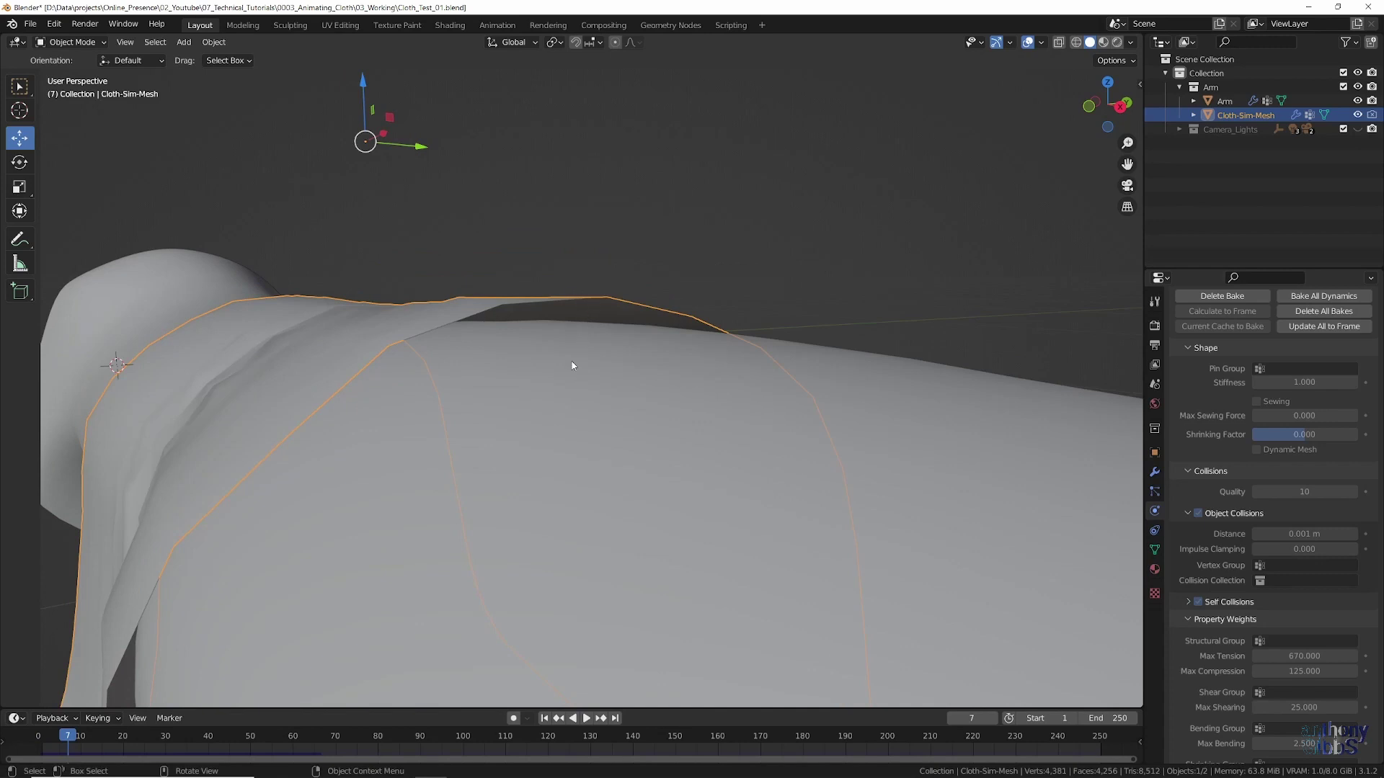
# - Delete all cloth bakes and set the Object Collisions distance to .0001
pyautogui.click(1307, 316)
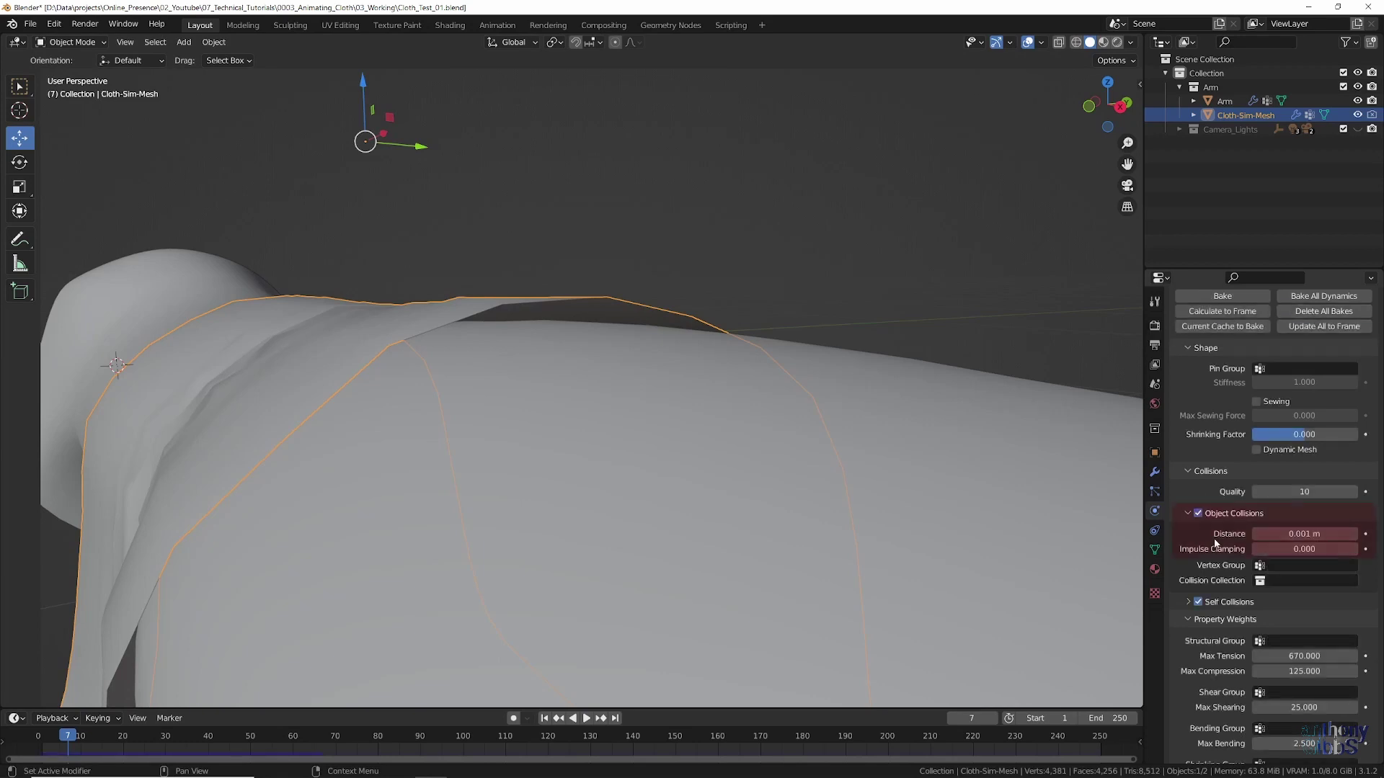
pyautogui.click(1310, 534)
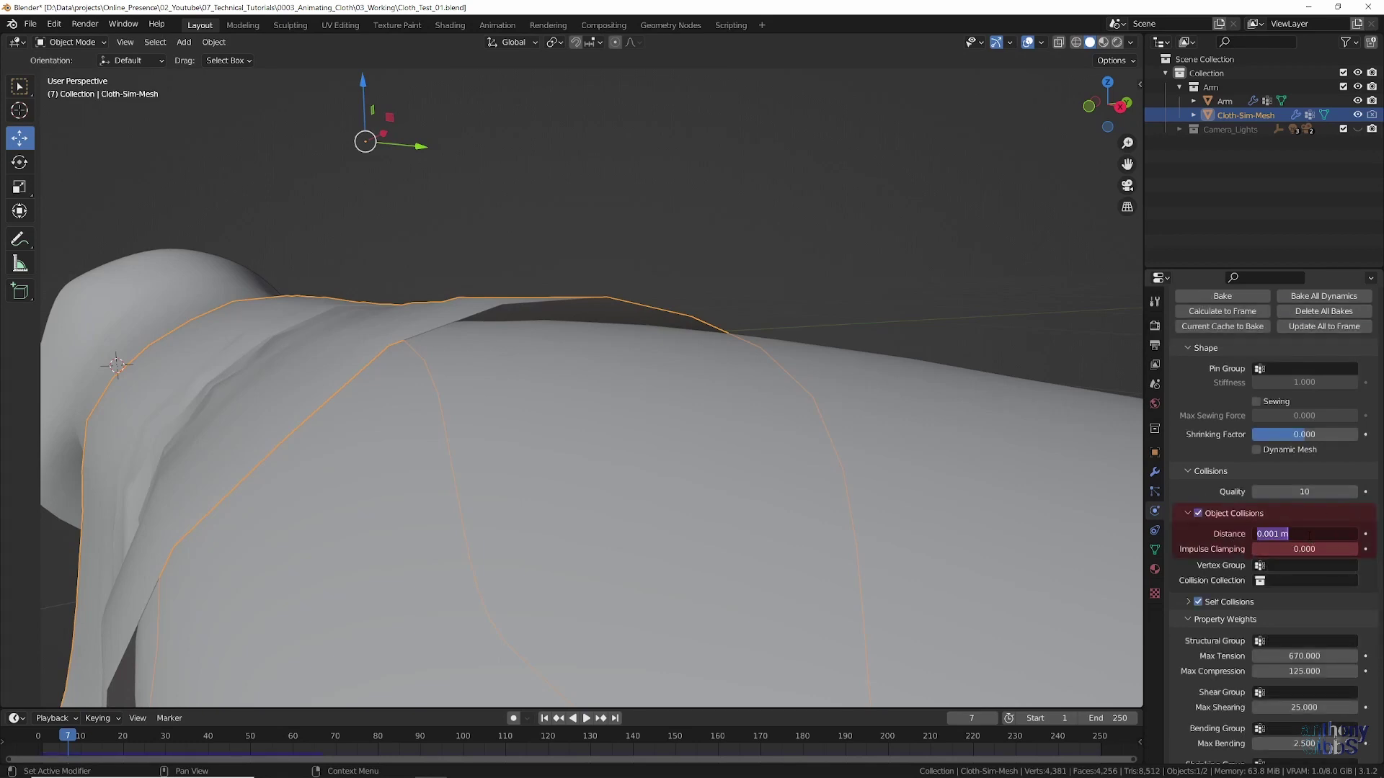
pyautogui.press('BackSpace')
pyautogui.write('.0001')
pyautogui.press('Return')
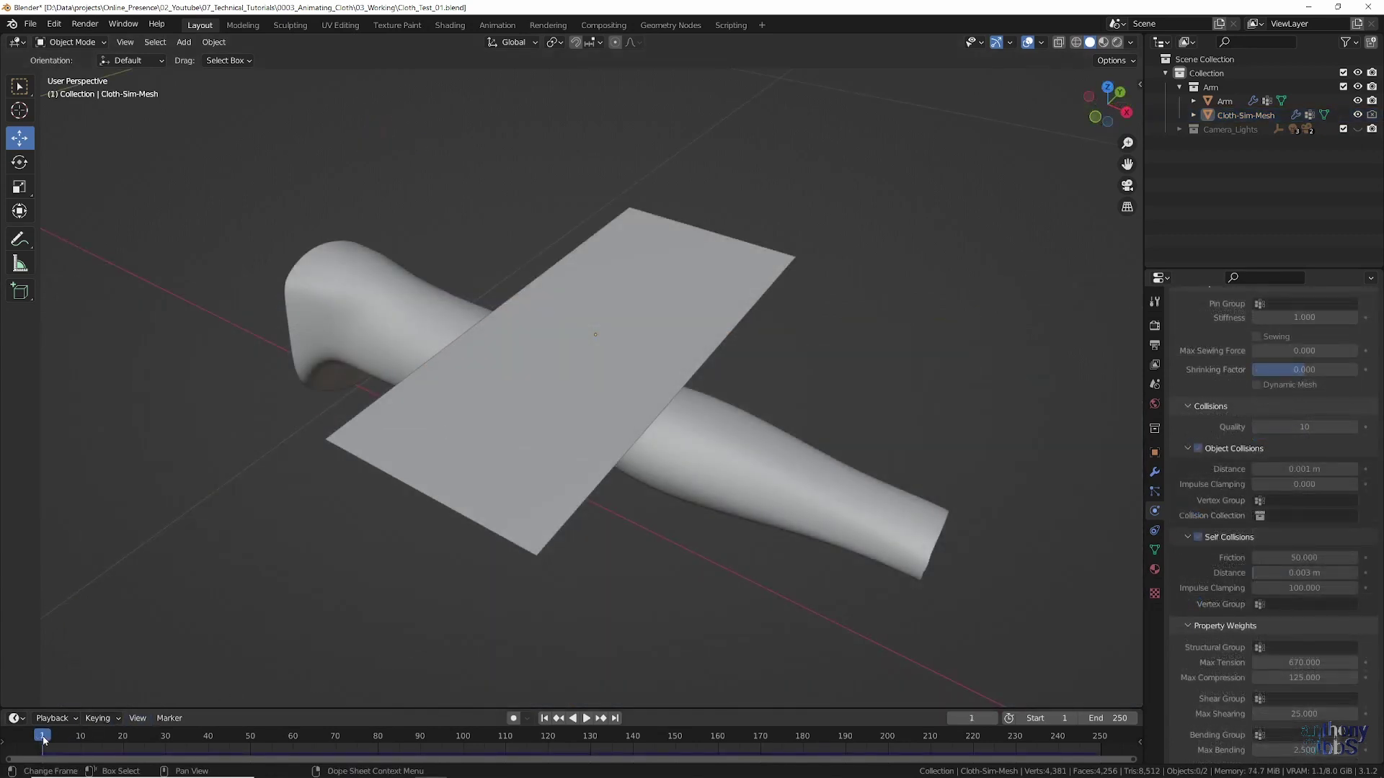
# - Play the retuned simulation from the start, scrub the frames, then stop playback
pyautogui.press('space')
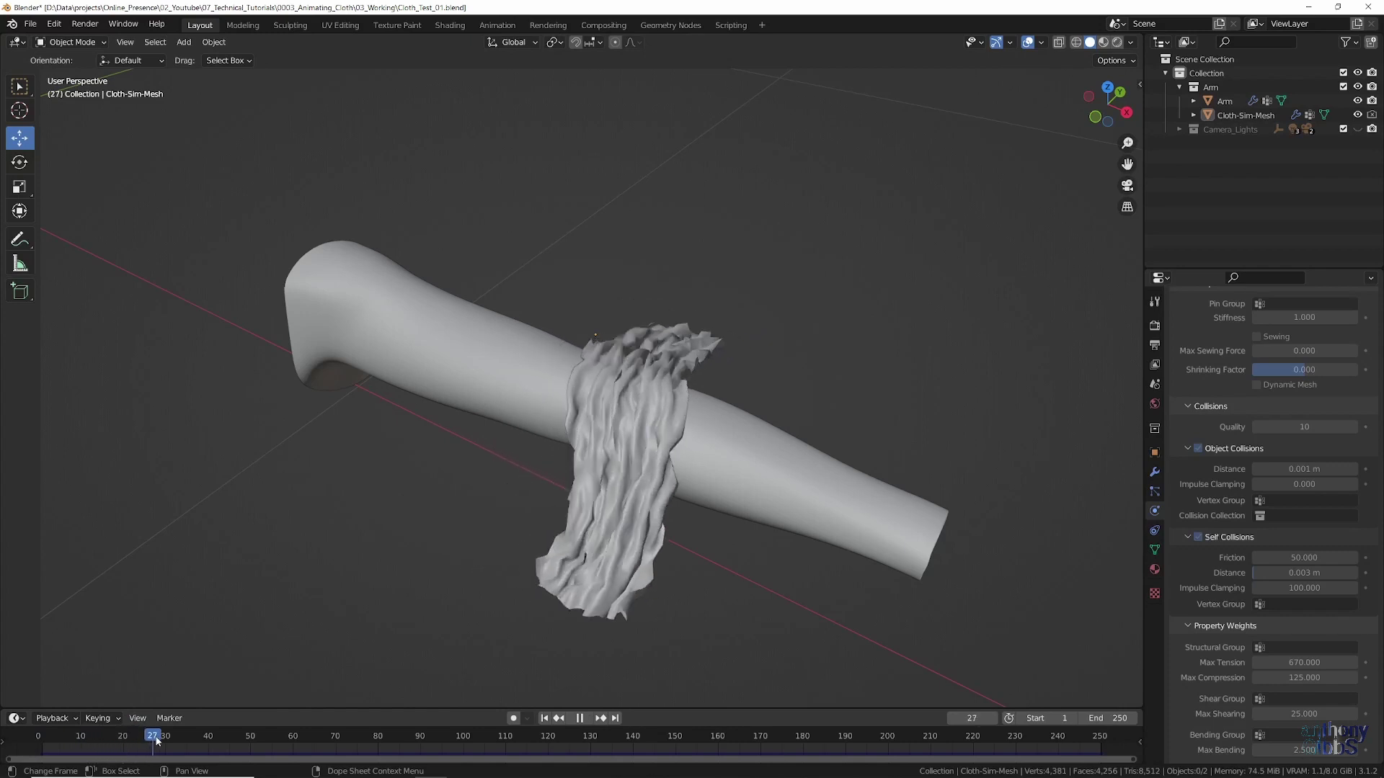
pyautogui.moveTo(193, 742); pyautogui.dragTo(548, 757)
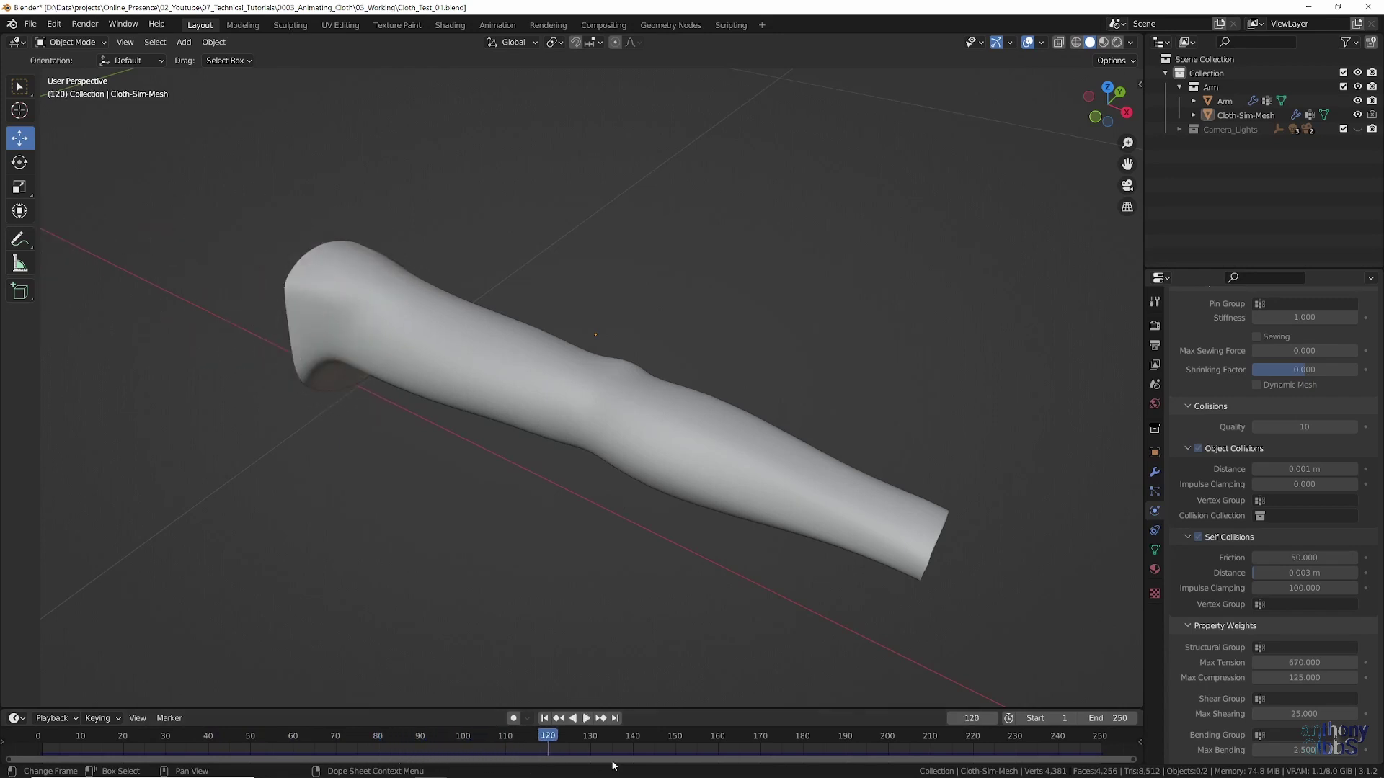
pyautogui.press('space')
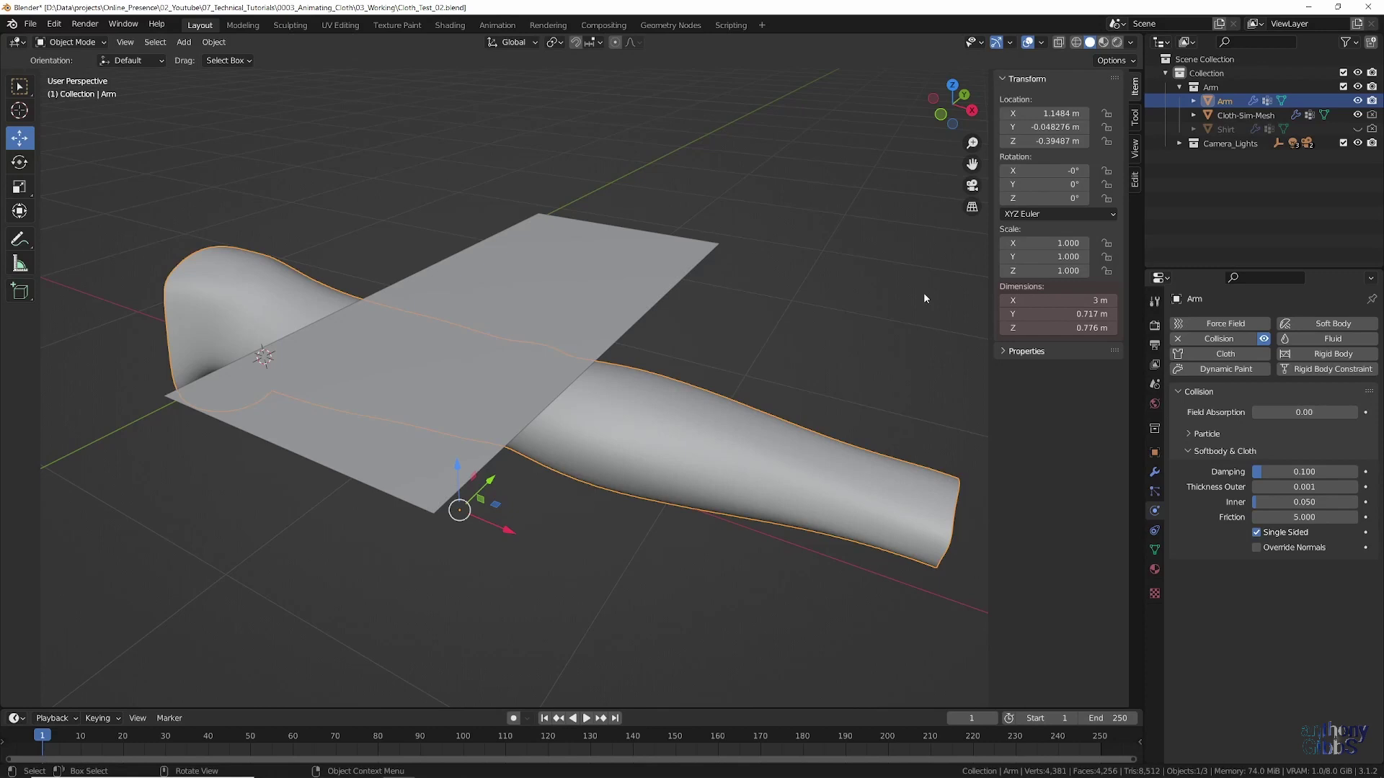
# - Close the sidebar, select Cloth-Sim-Mesh and scroll through its Physics settings
pyautogui.press('n')
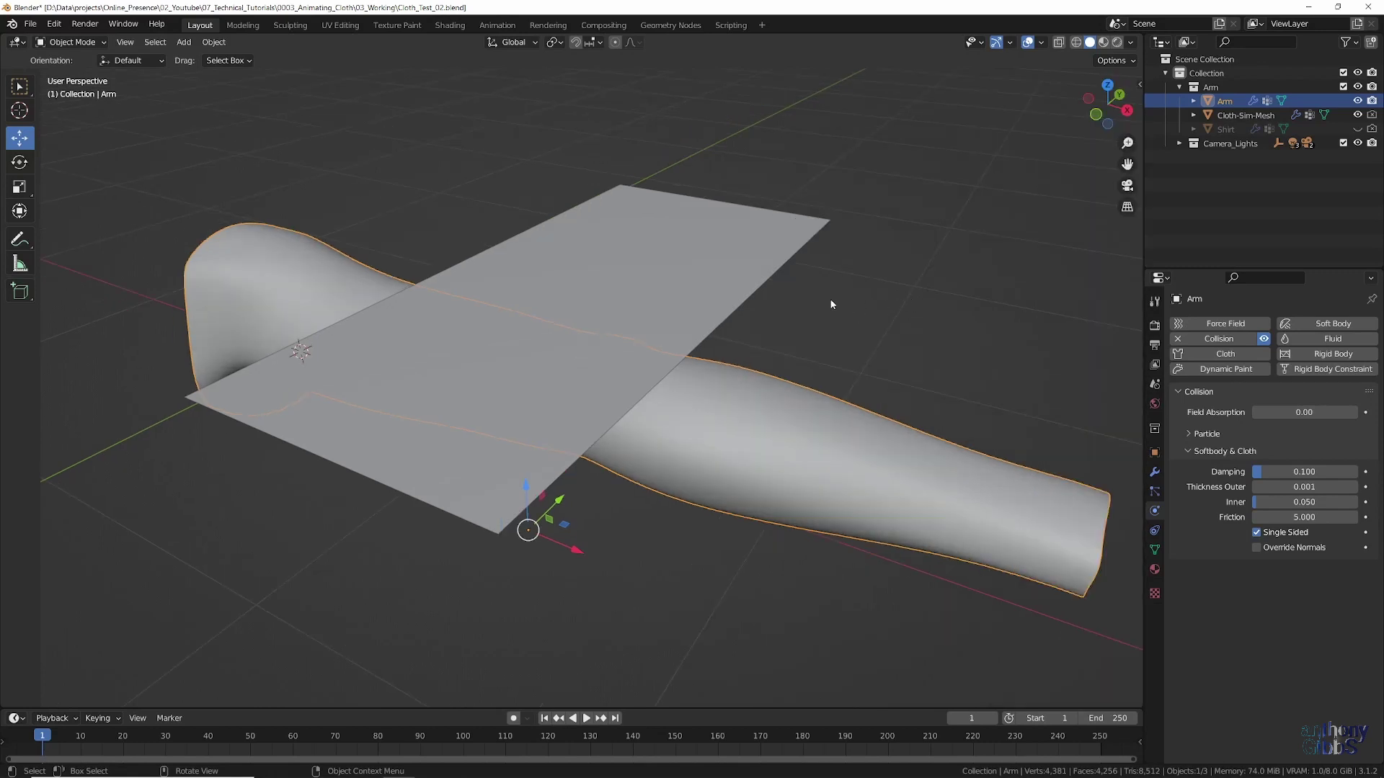
pyautogui.click(726, 255)
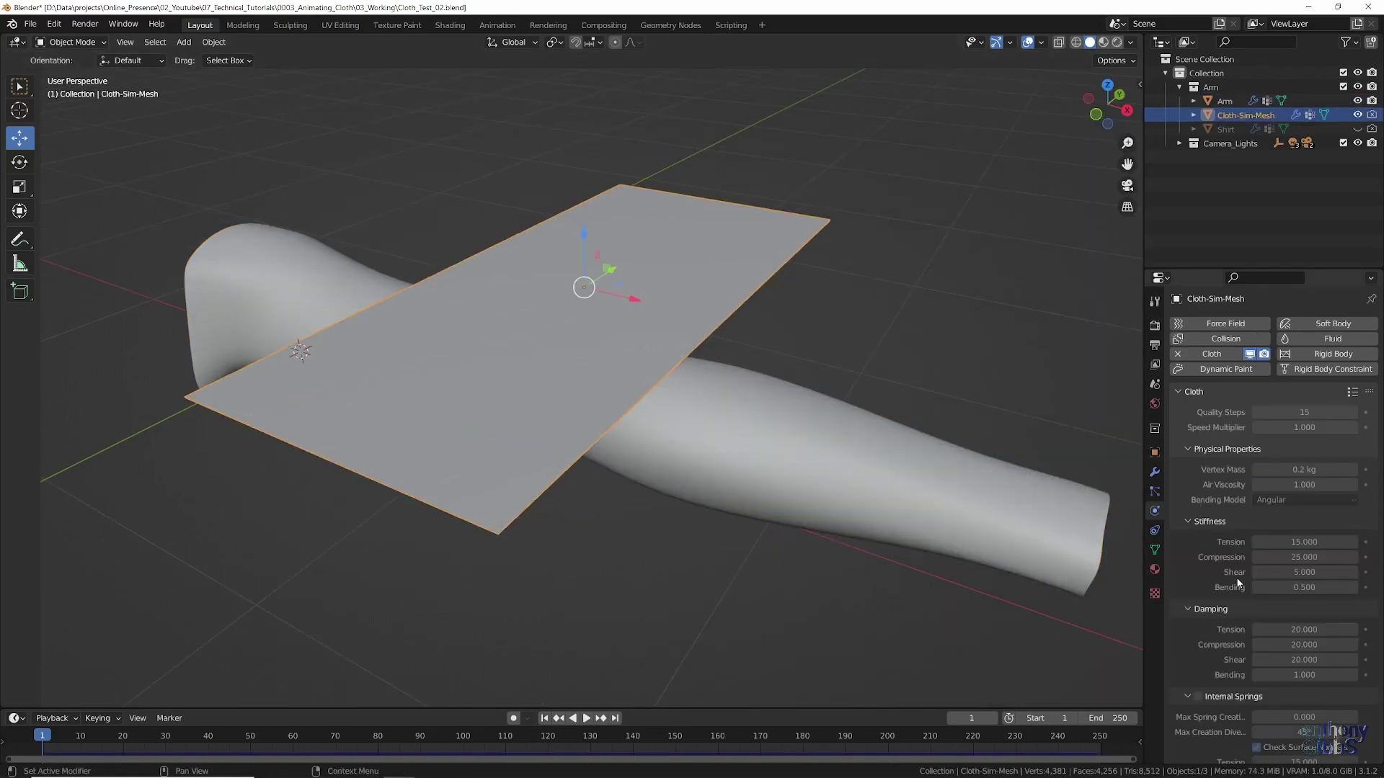
pyautogui.scroll(-7, 1258, 636)
pyautogui.scroll(-12, 1260, 634)
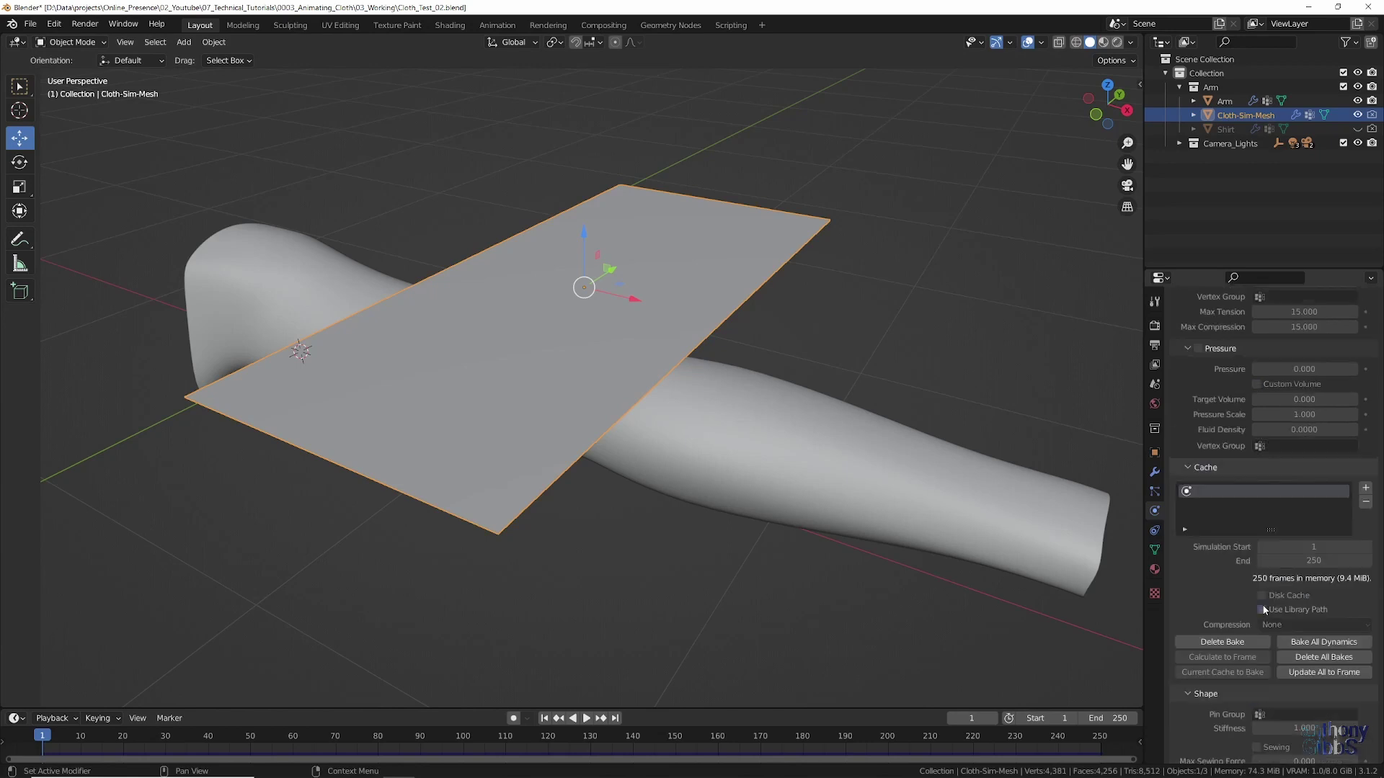
pyautogui.scroll(-4, 1265, 594)
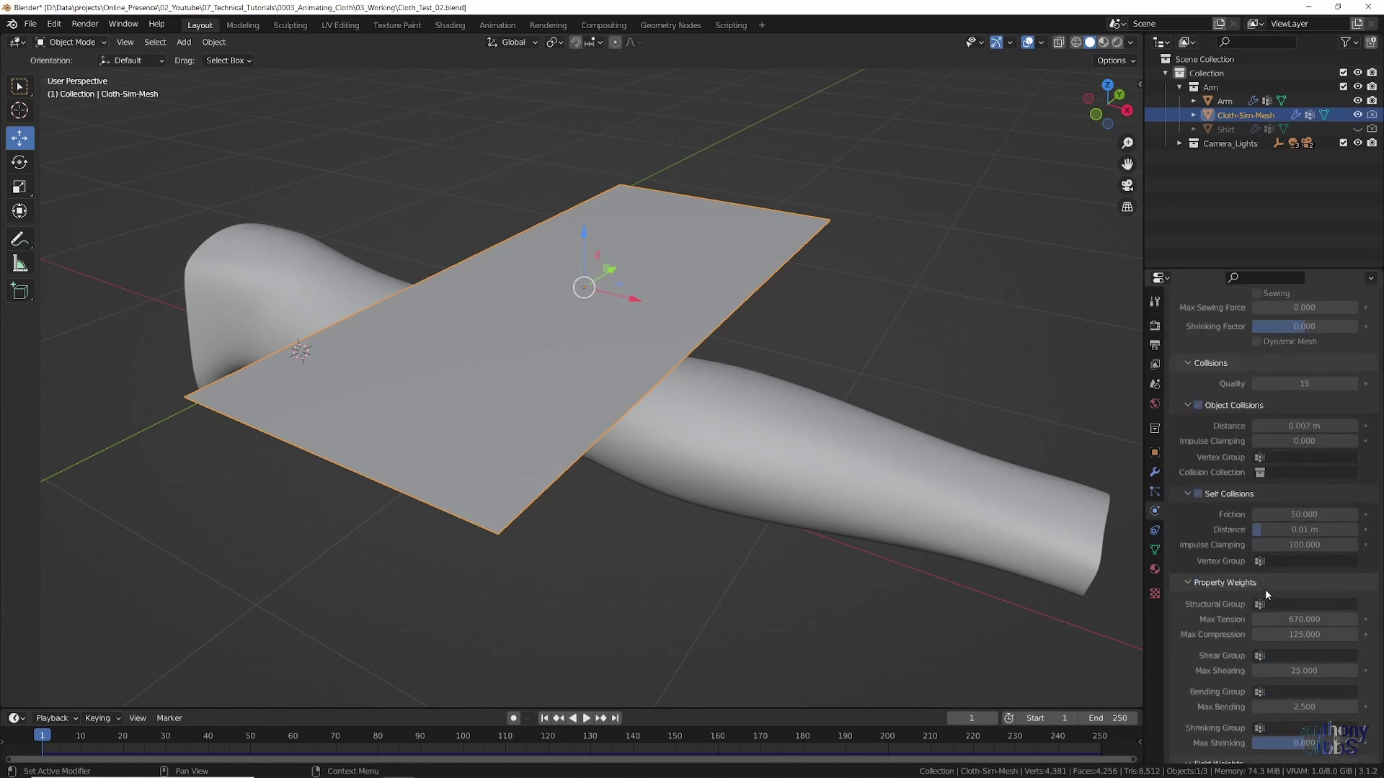
# - Play the cloth simulation, orbiting around the arm, and stop at frame 237
pyautogui.click(586, 718)
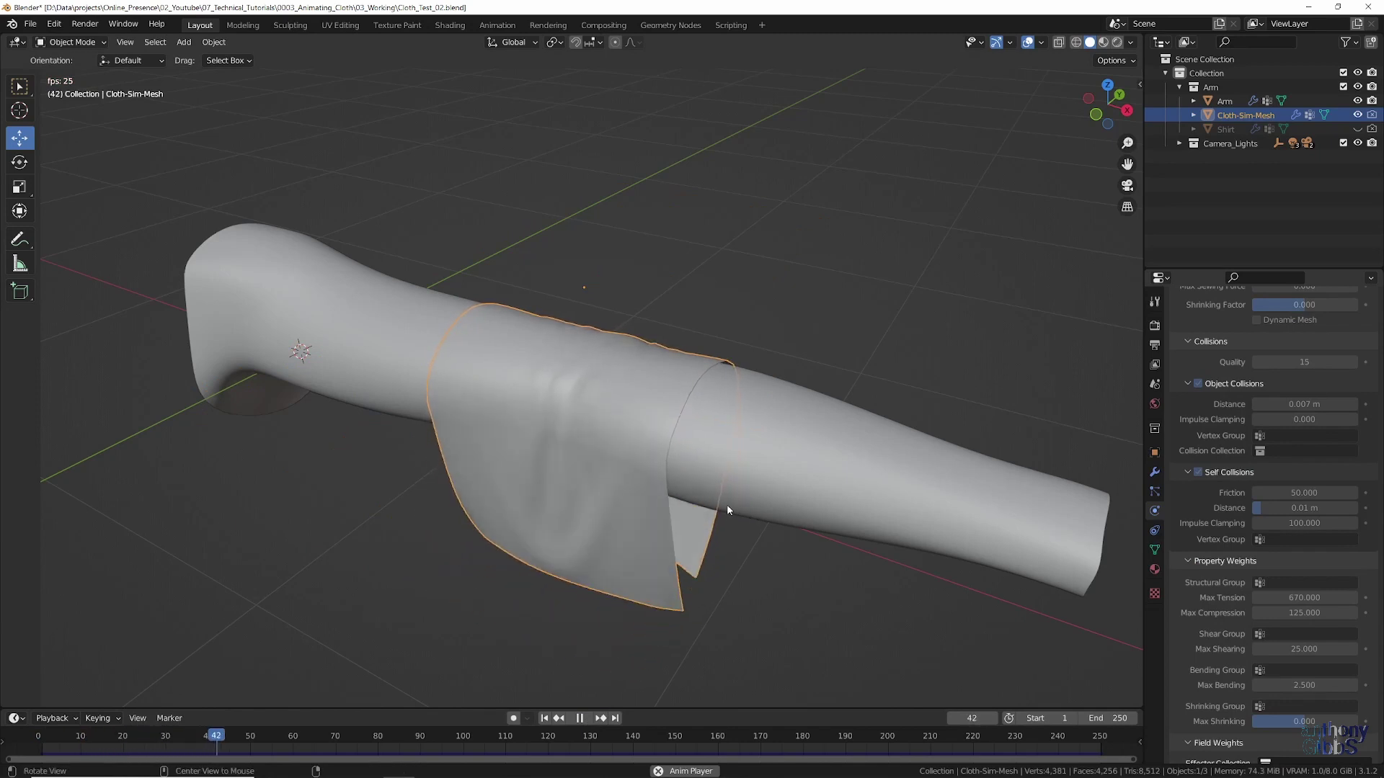
pyautogui.moveTo(779, 570); pyautogui.dragTo(736, 521, button='middle')
pyautogui.scroll(6, 677, 390)
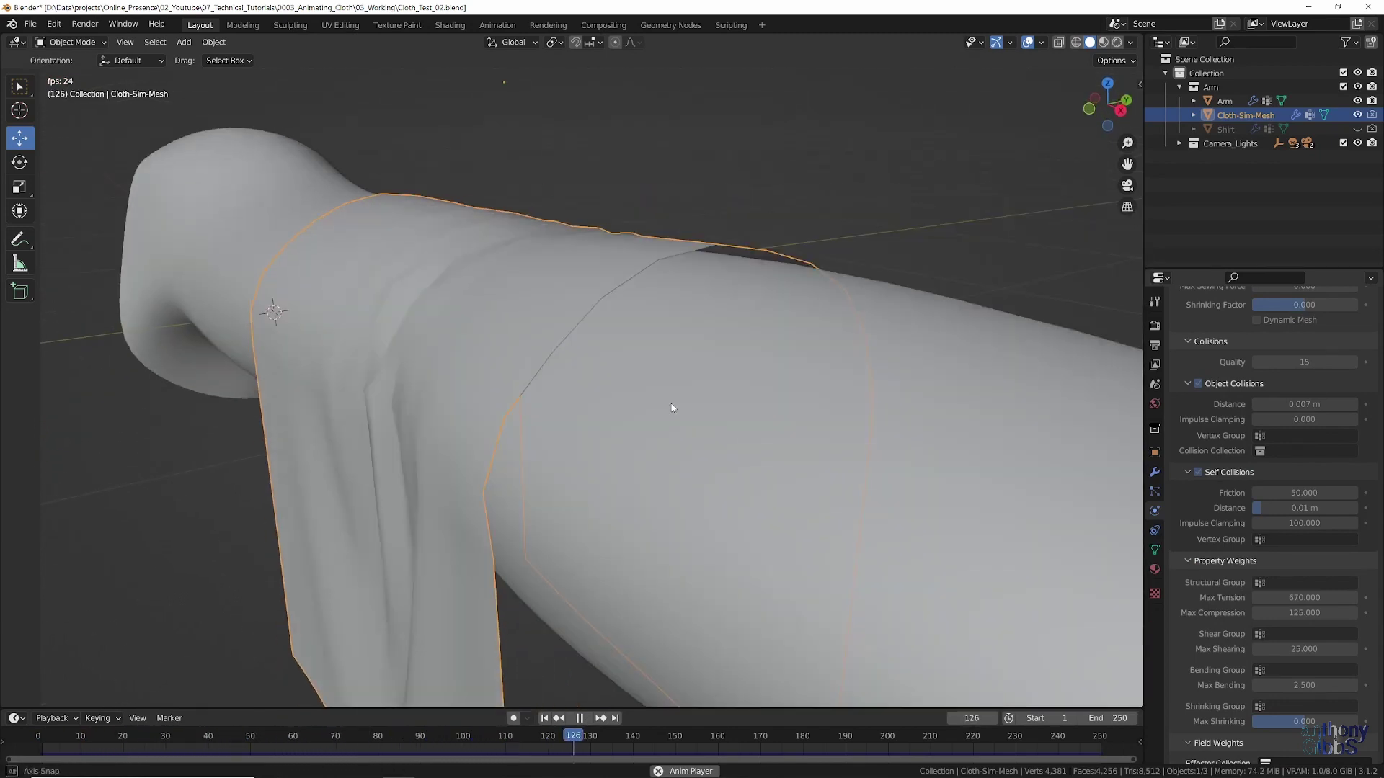
pyautogui.moveTo(672, 408); pyautogui.dragTo(674, 393, button='middle')
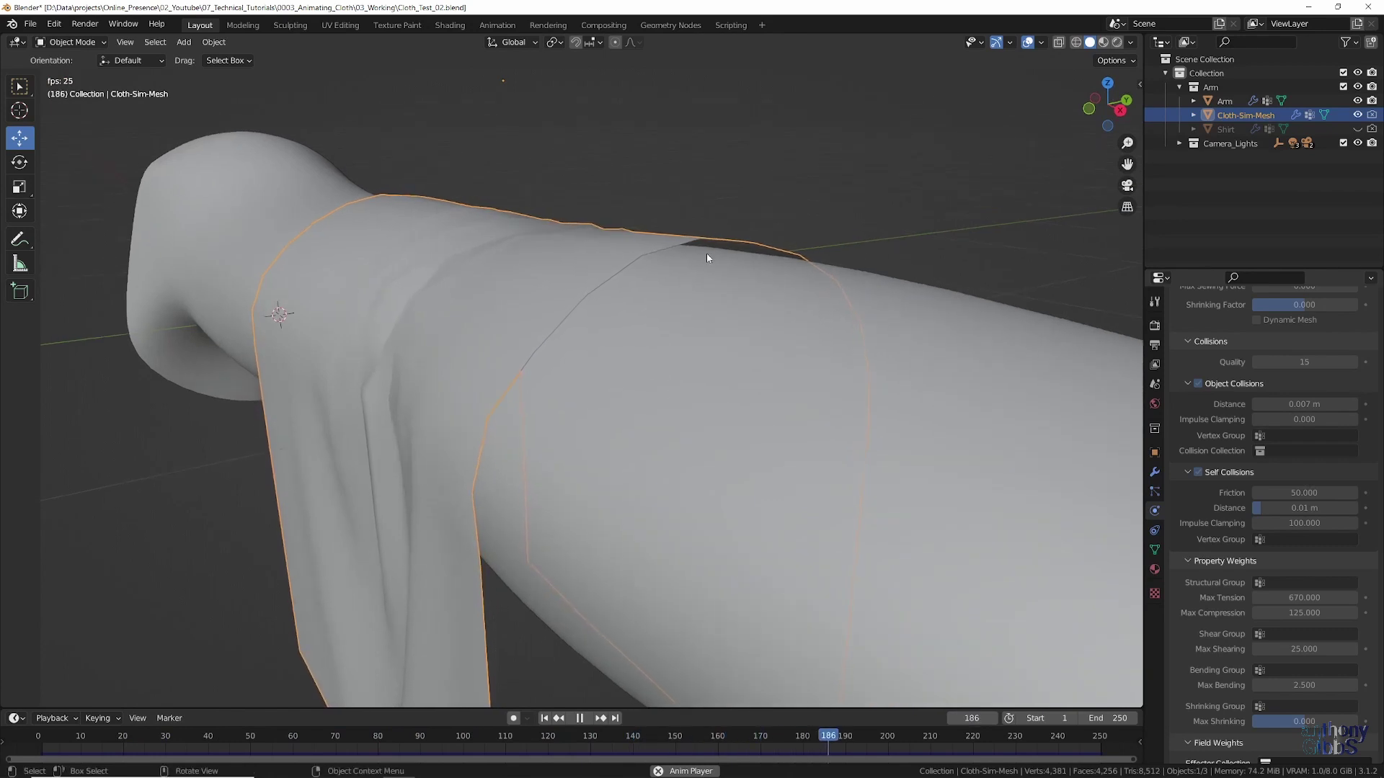
pyautogui.click(585, 720)
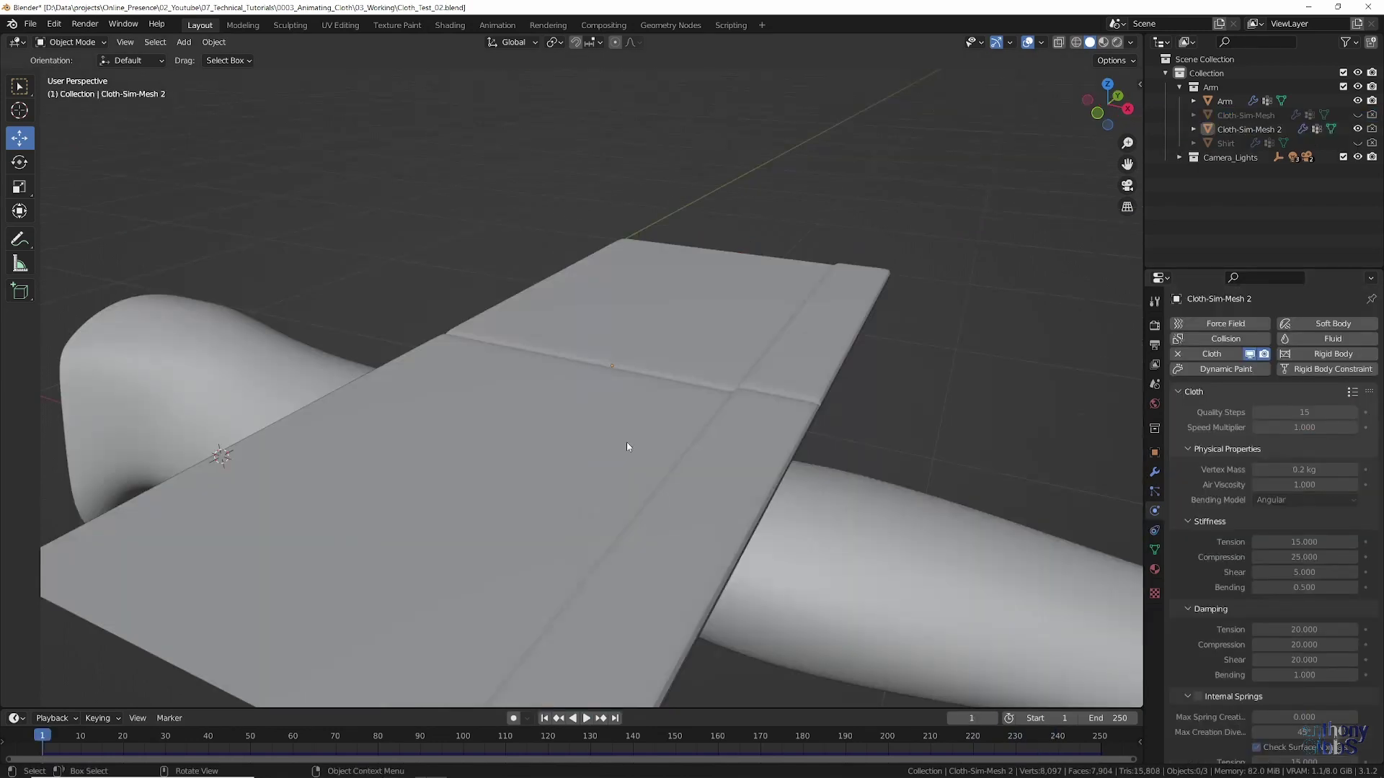
# - Play and scrub the Cloth-Sim-Mesh 2 simulation, watching it slide off the arm by frame 91
pyautogui.moveTo(626, 443); pyautogui.dragTo(671, 409, button='middle')
pyautogui.scroll(-5, 558, 437)
pyautogui.scroll(-4, 670, 409)
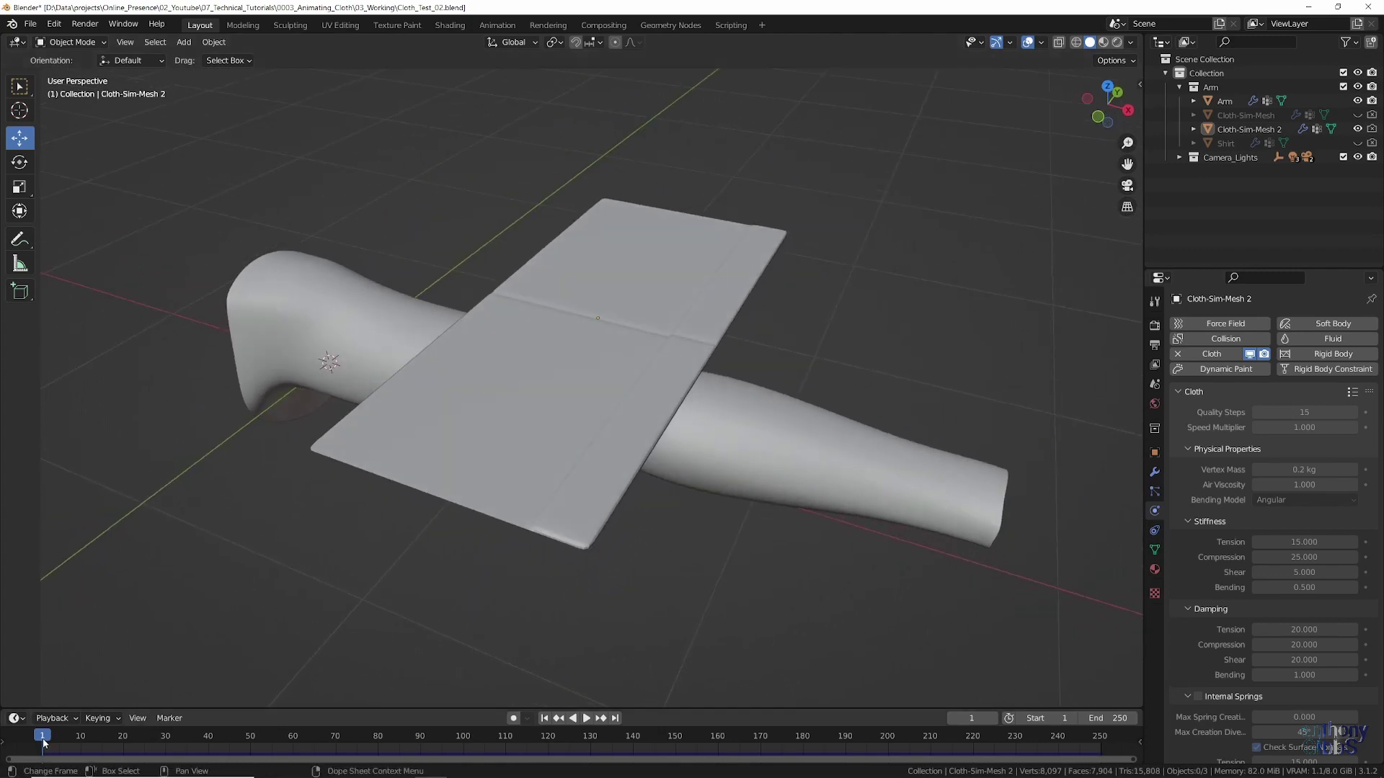
pyautogui.press('space')
pyautogui.moveTo(45, 743); pyautogui.dragTo(368, 775)
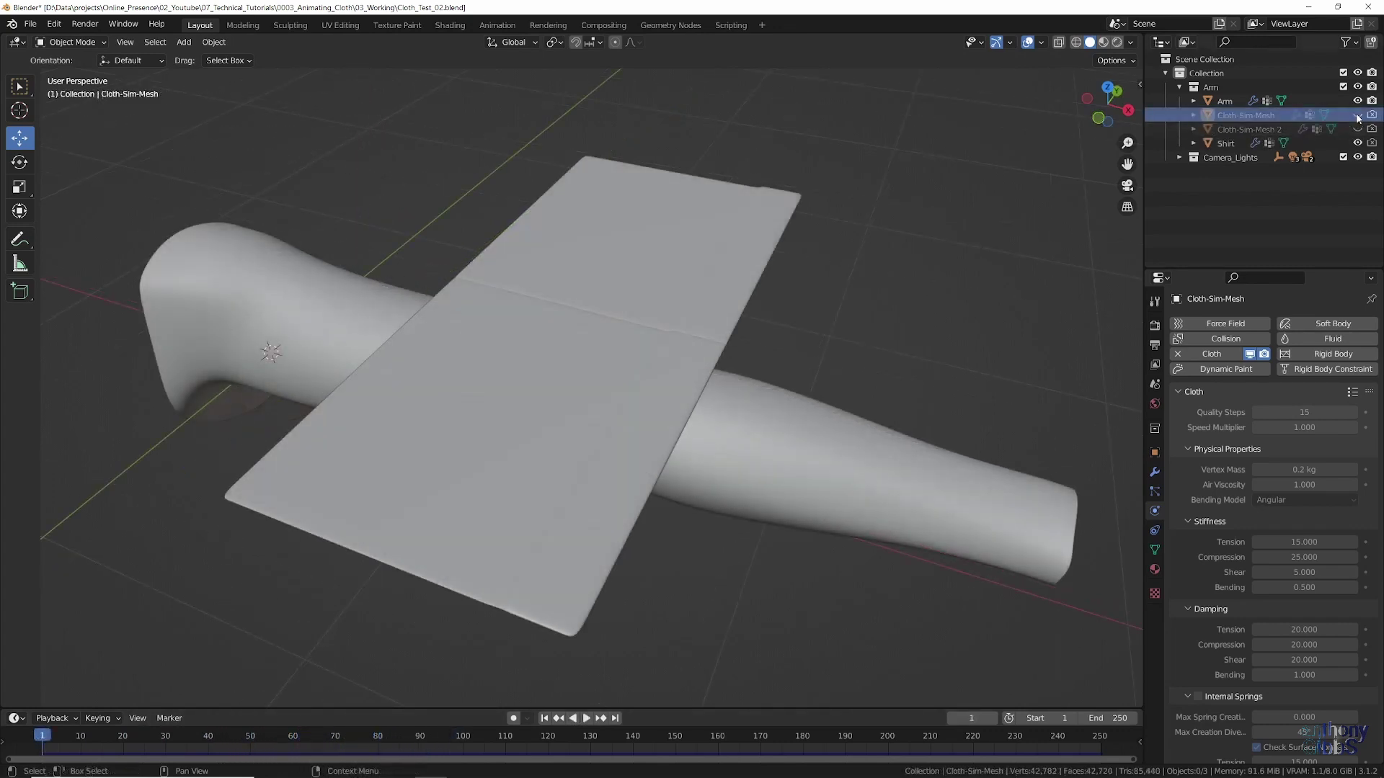
# - Show Cloth-Sim-Mesh, hide the Shirt, and inspect the cloth plane over the arm
pyautogui.click(1358, 116)
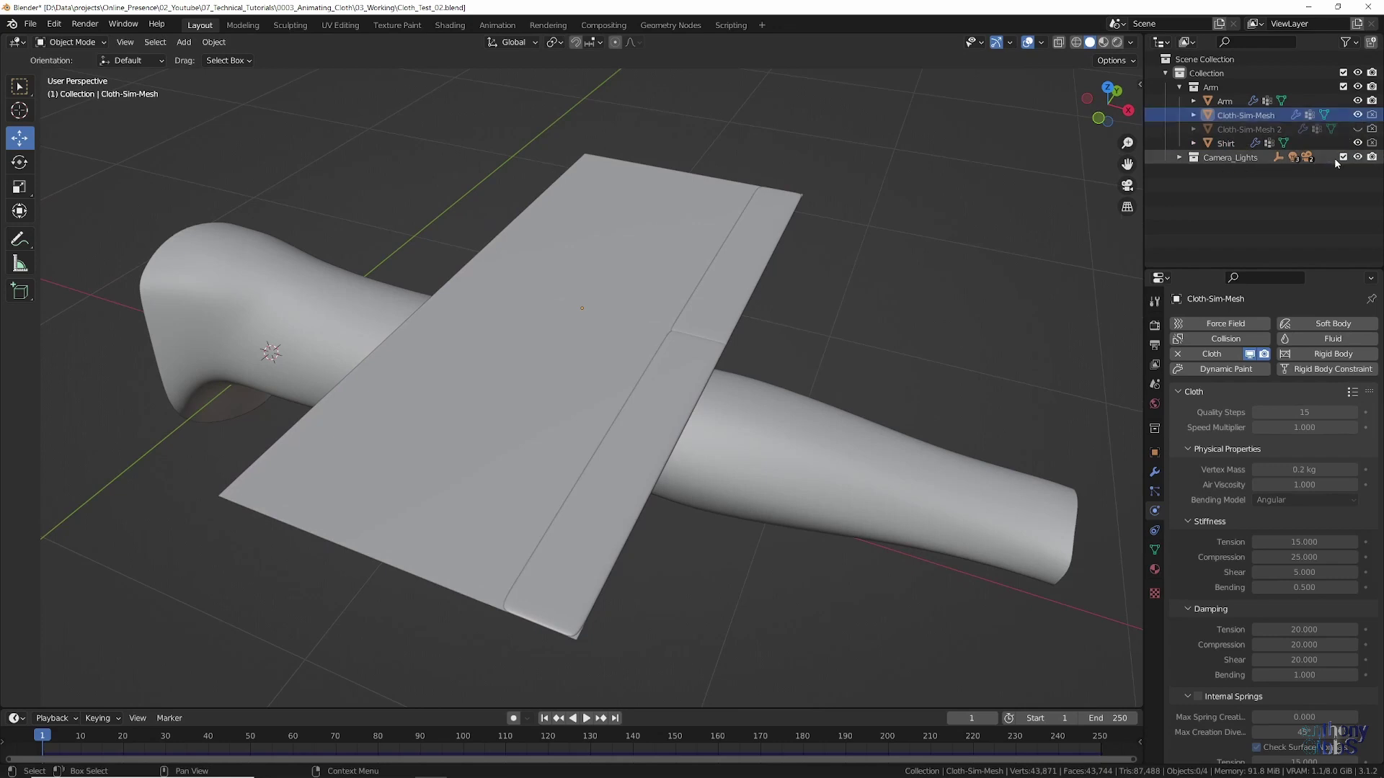
pyautogui.click(1358, 143)
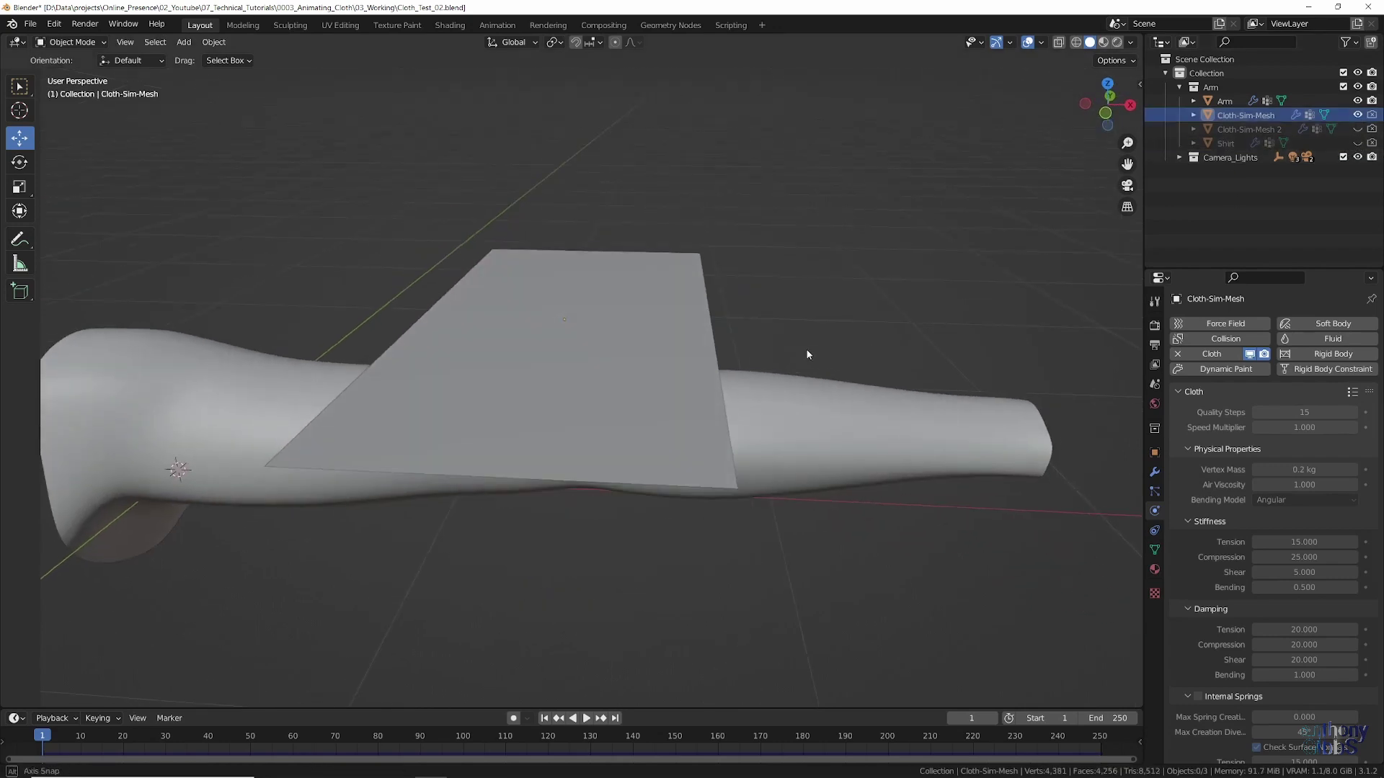
pyautogui.moveTo(807, 354); pyautogui.dragTo(763, 363, button='middle')
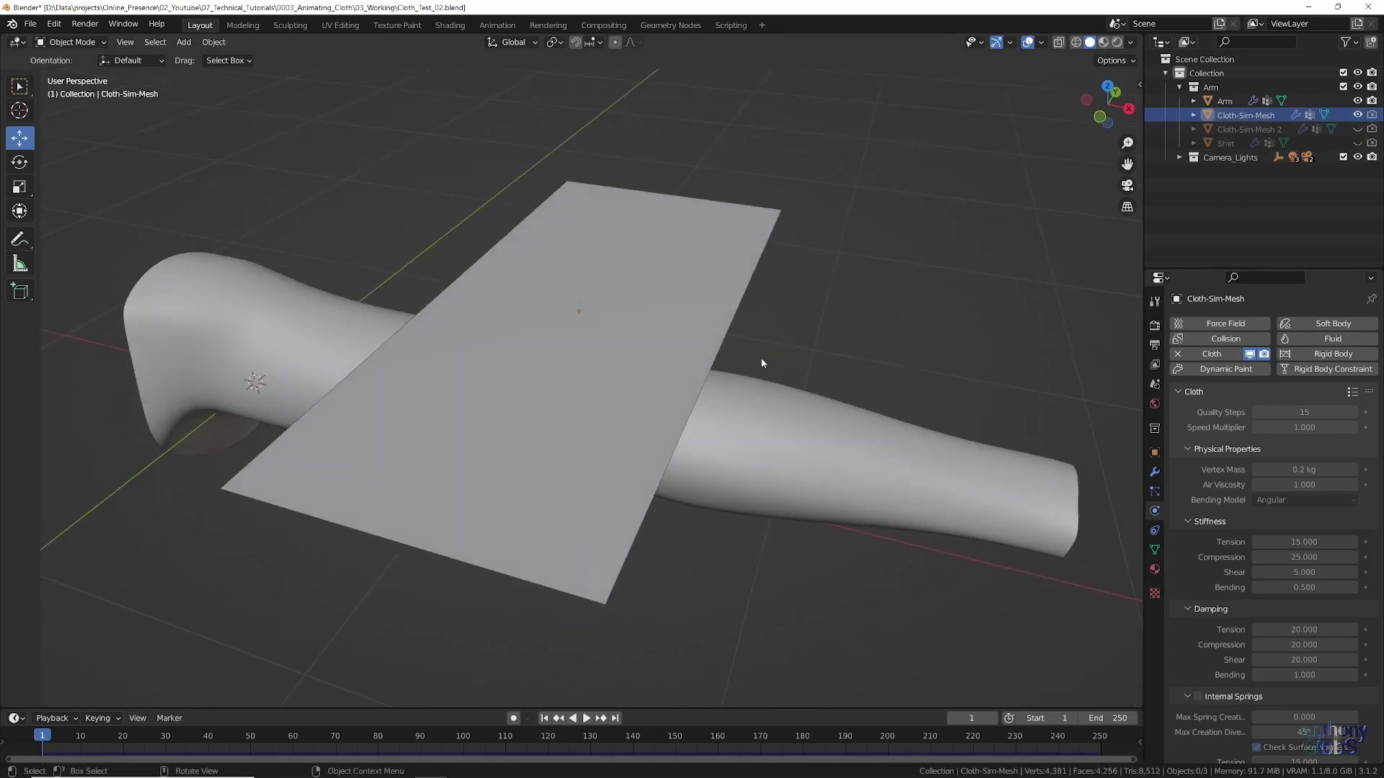
pyautogui.press('Tab')
pyautogui.press('Tab')
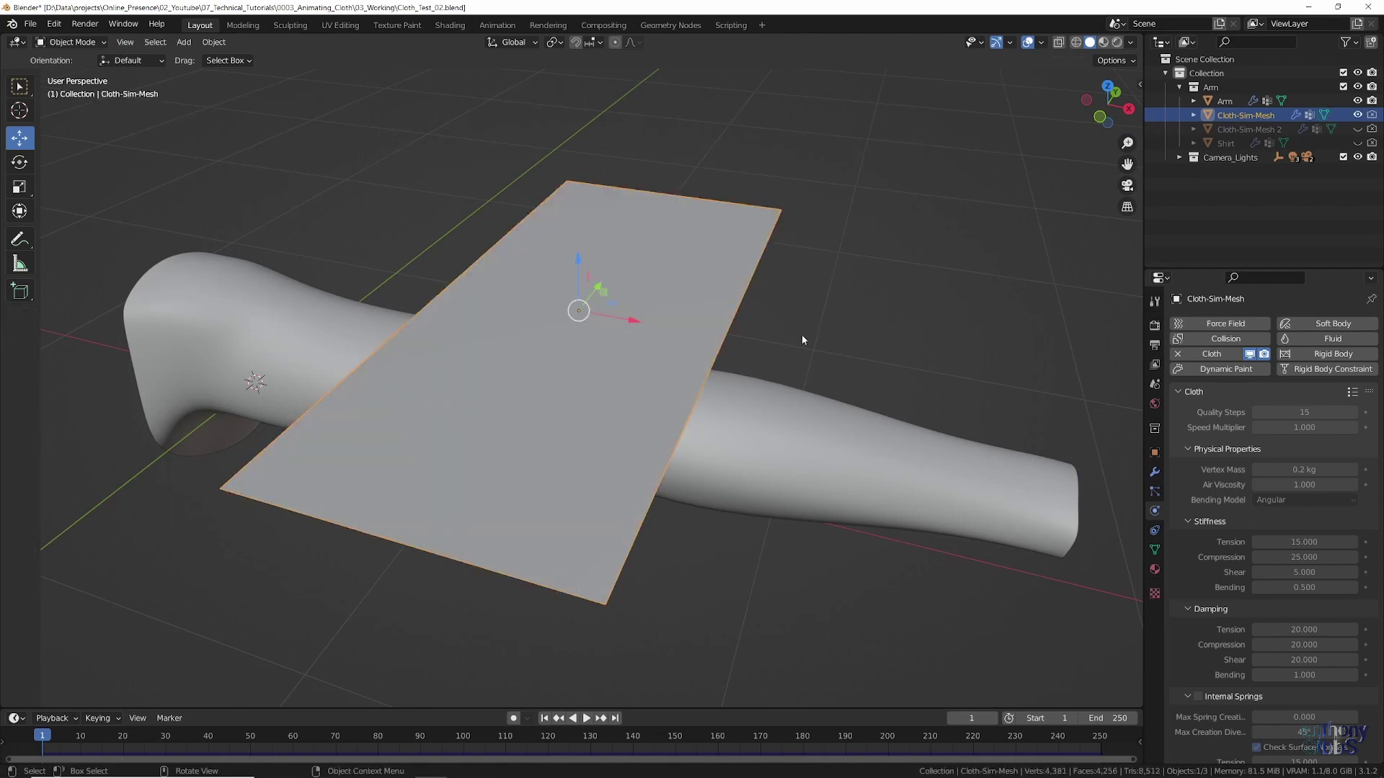
# - Hide Cloth-Sim-Mesh, show and select the Shirt, view its modifiers, and play its drape
pyautogui.click(1356, 116)
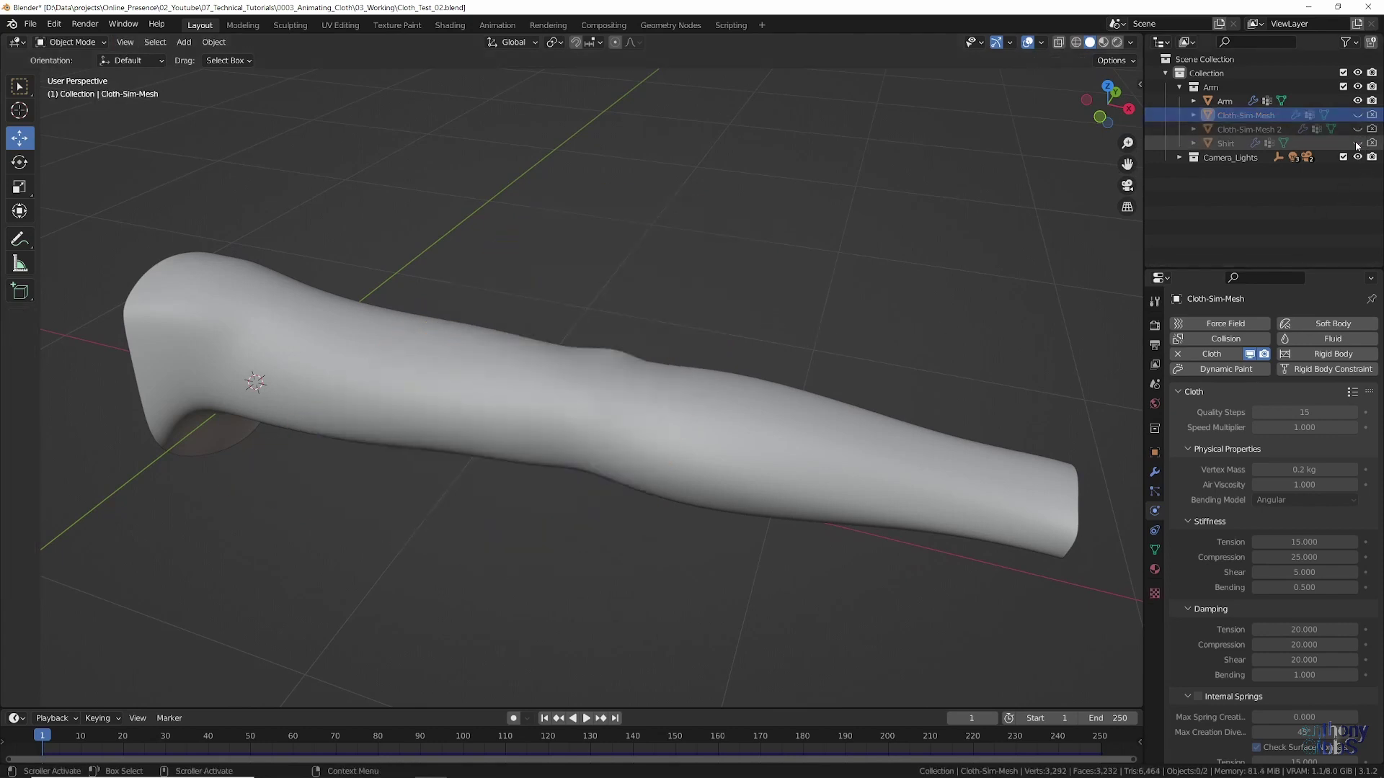
pyautogui.click(1356, 145)
pyautogui.click(1223, 144)
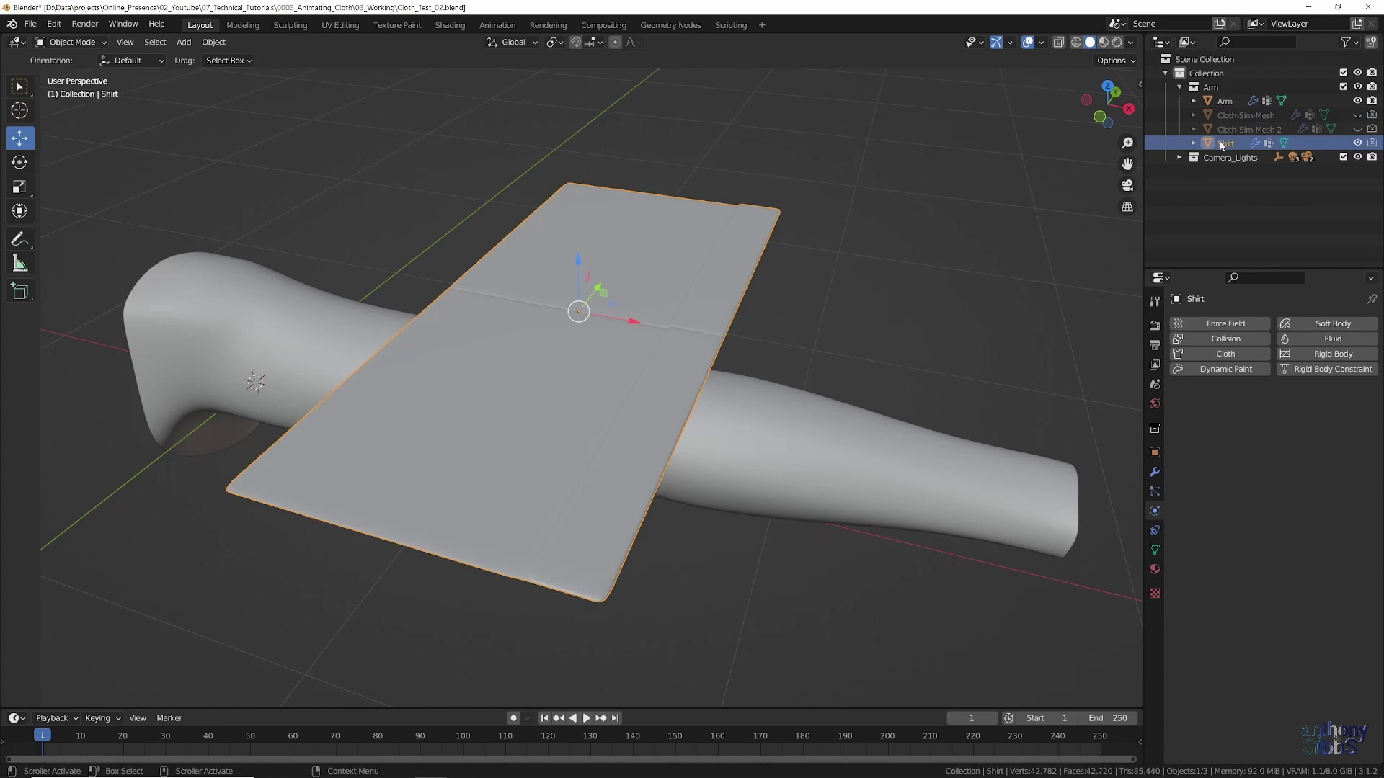
pyautogui.click(1154, 473)
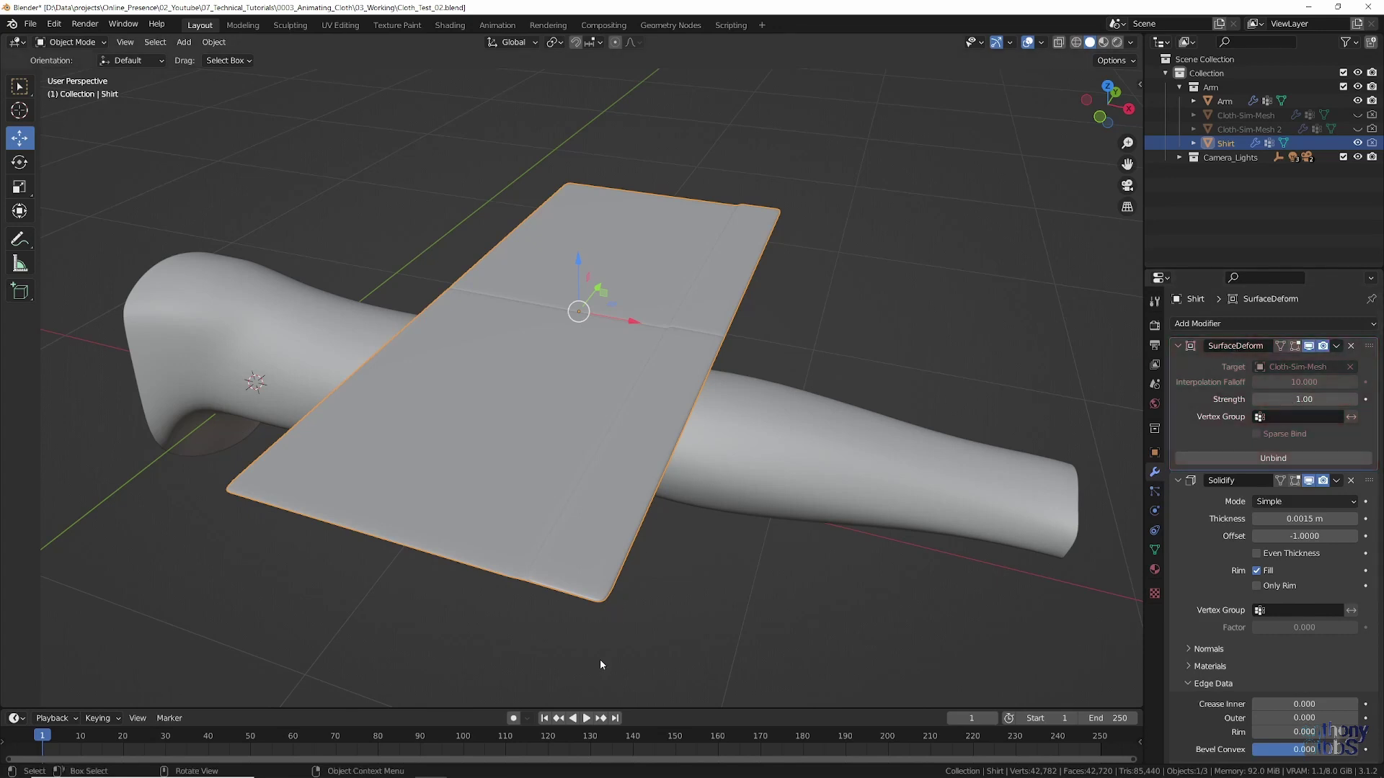
pyautogui.click(587, 719)
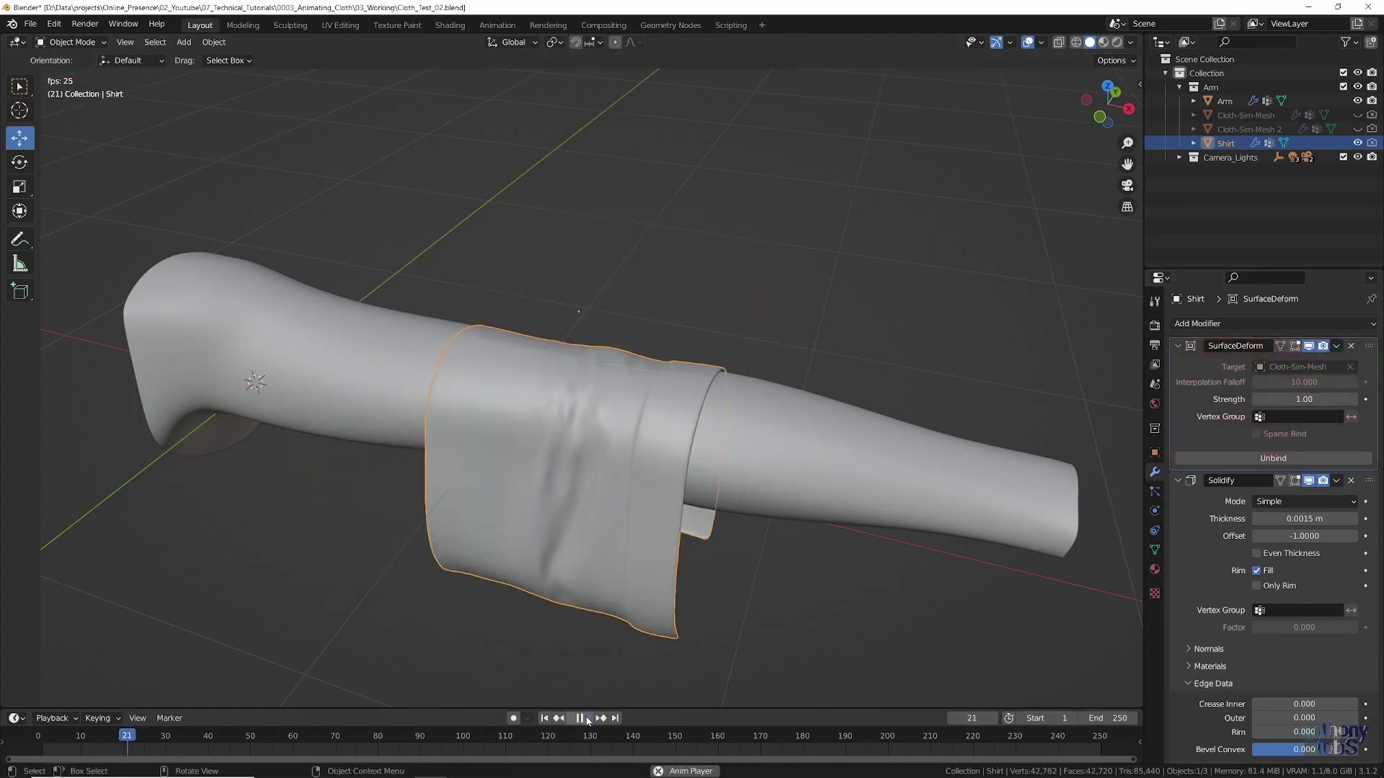
pyautogui.moveTo(720, 546); pyautogui.dragTo(658, 480, button='middle')
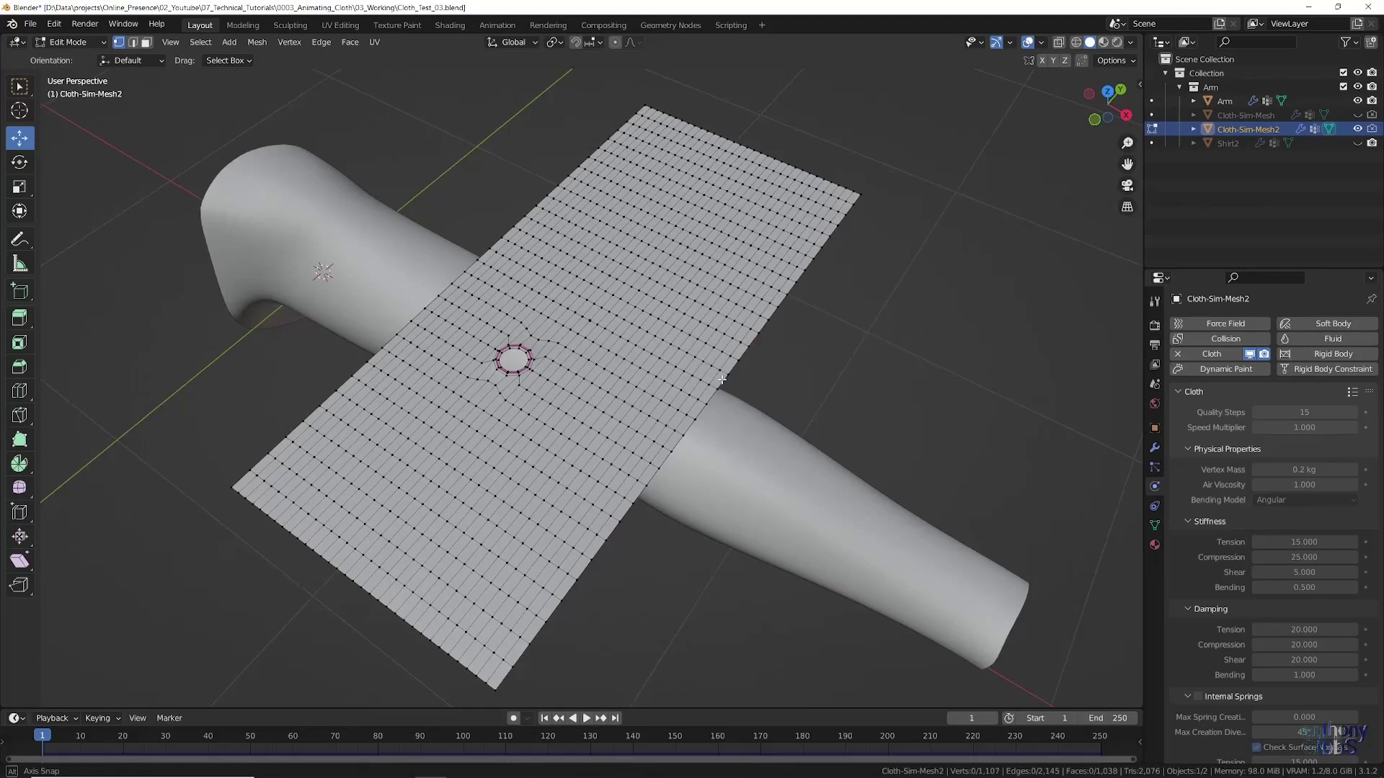
# - Return to Object Mode, scrub the holed plane's drape, and view Shirt2's Surface Deform and Solidify modifiers
pyautogui.press('Tab')
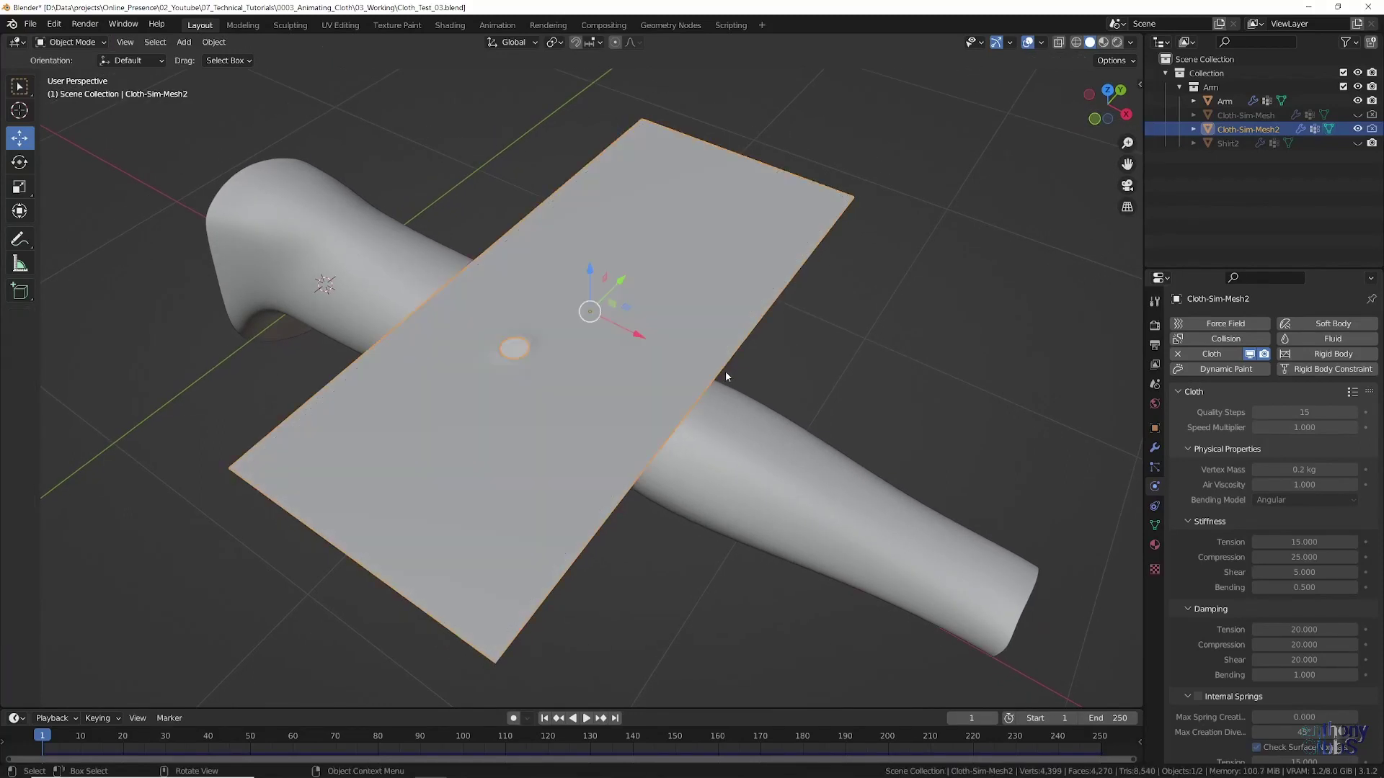
pyautogui.click(843, 351)
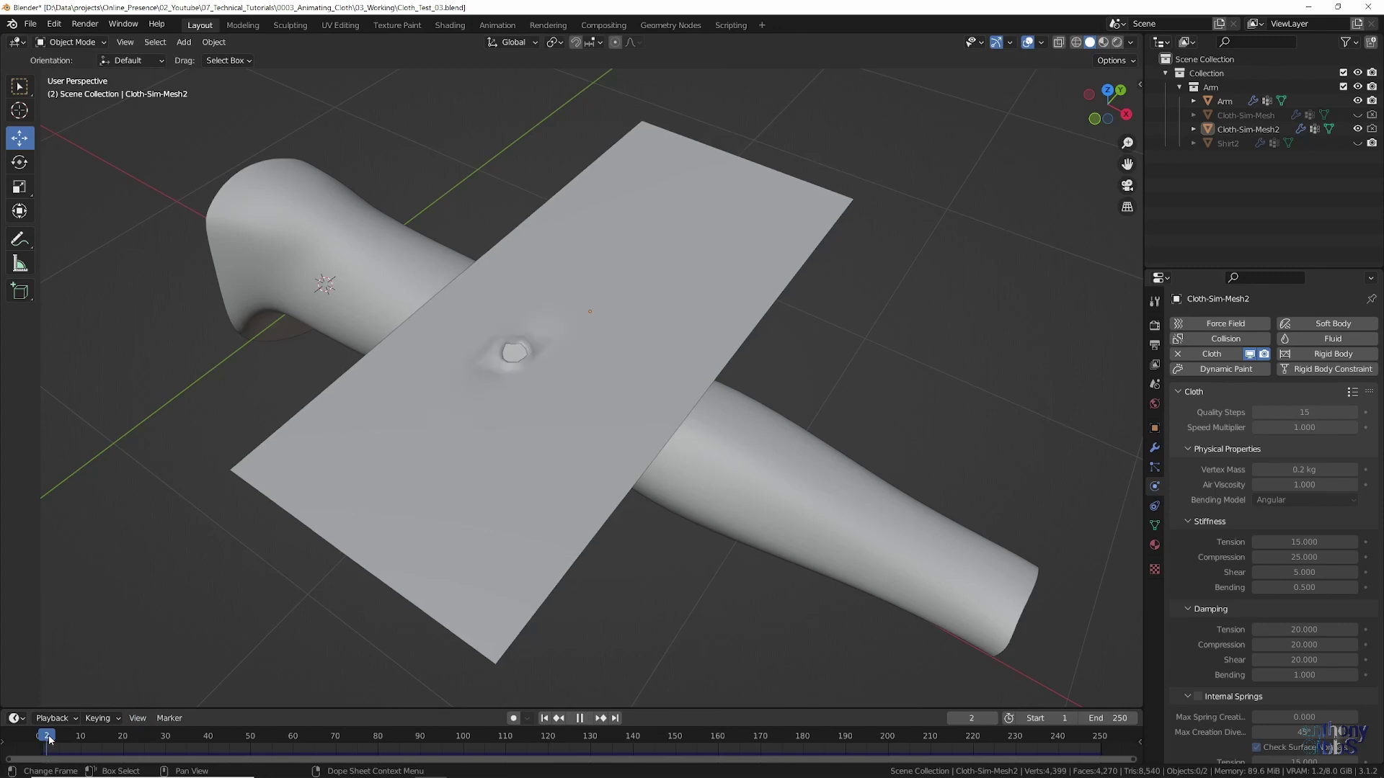
pyautogui.moveTo(48, 739); pyautogui.dragTo(302, 736)
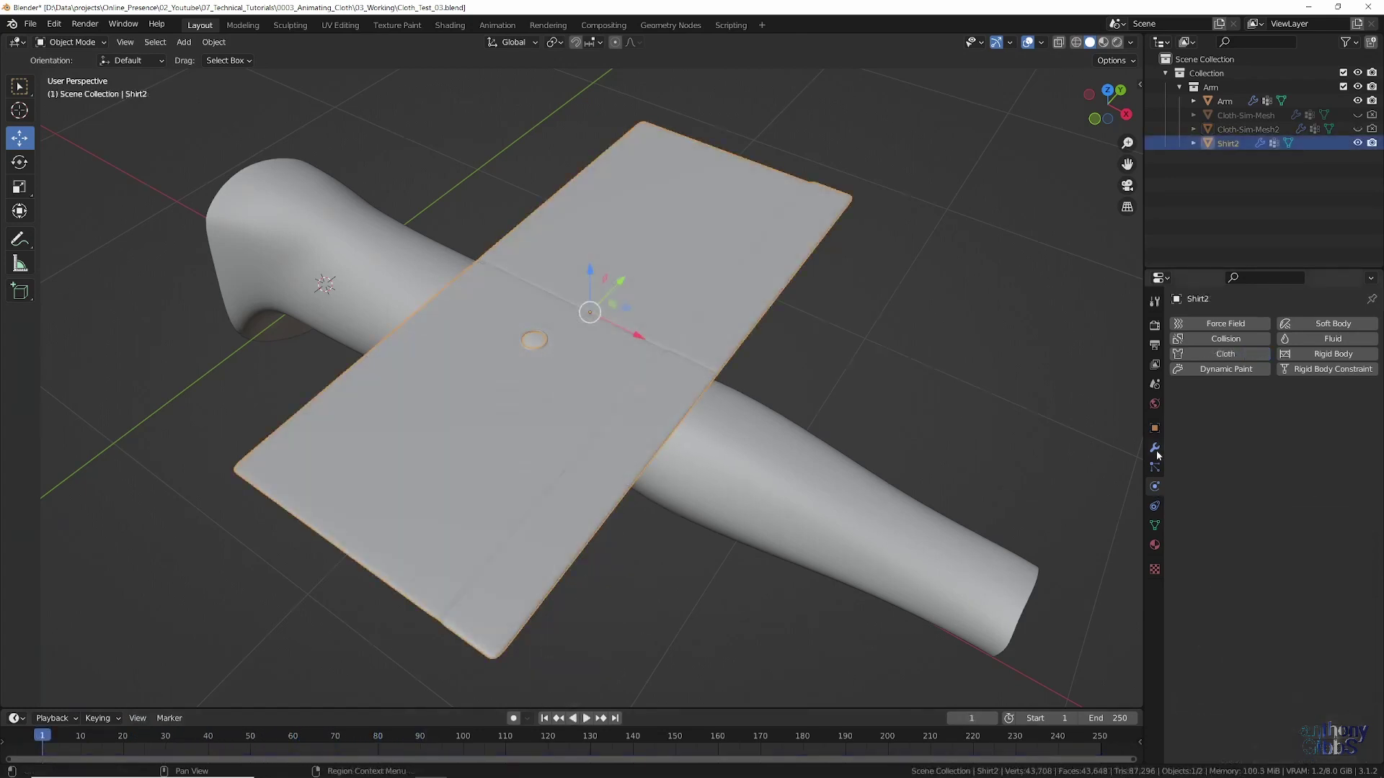
pyautogui.click(1155, 448)
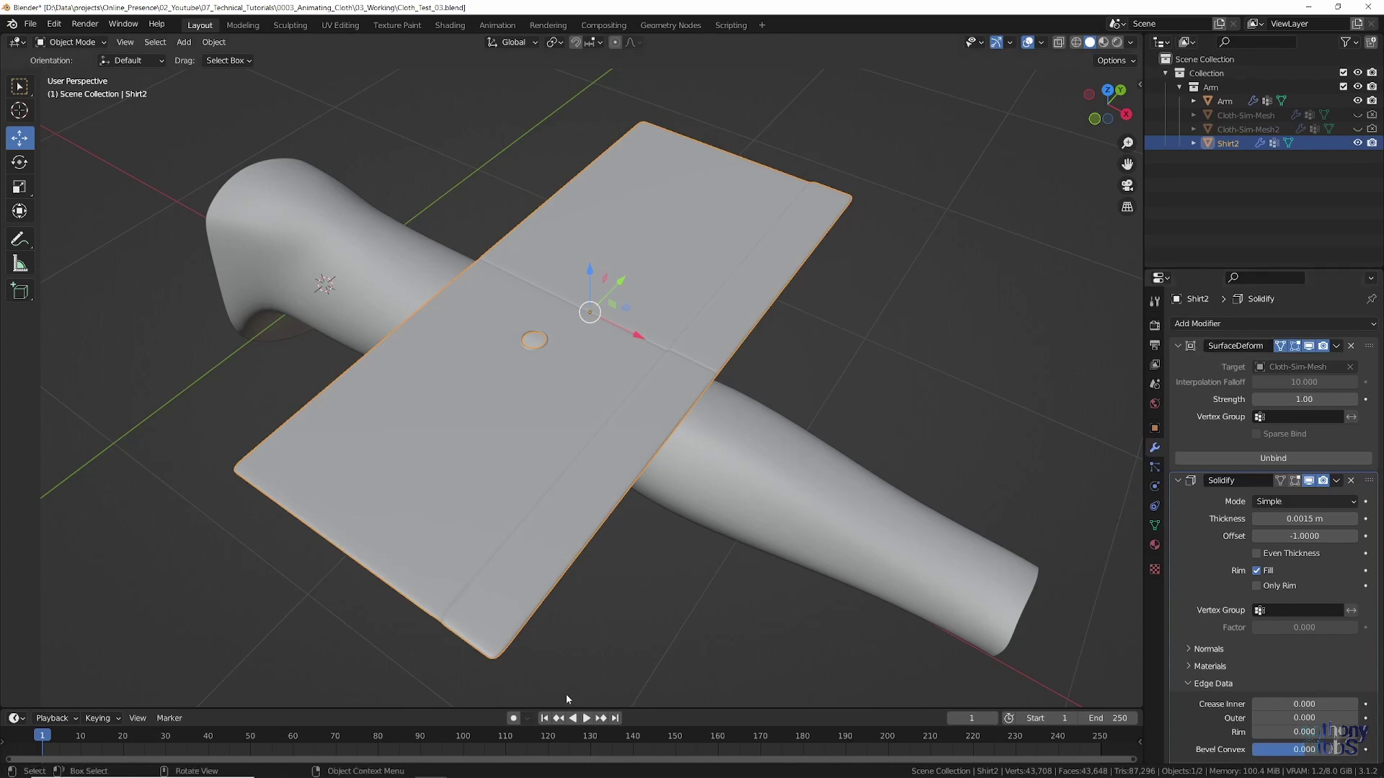
# - Play the animation and orbit to watch Shirt2 wrap around the arm
pyautogui.click(585, 718)
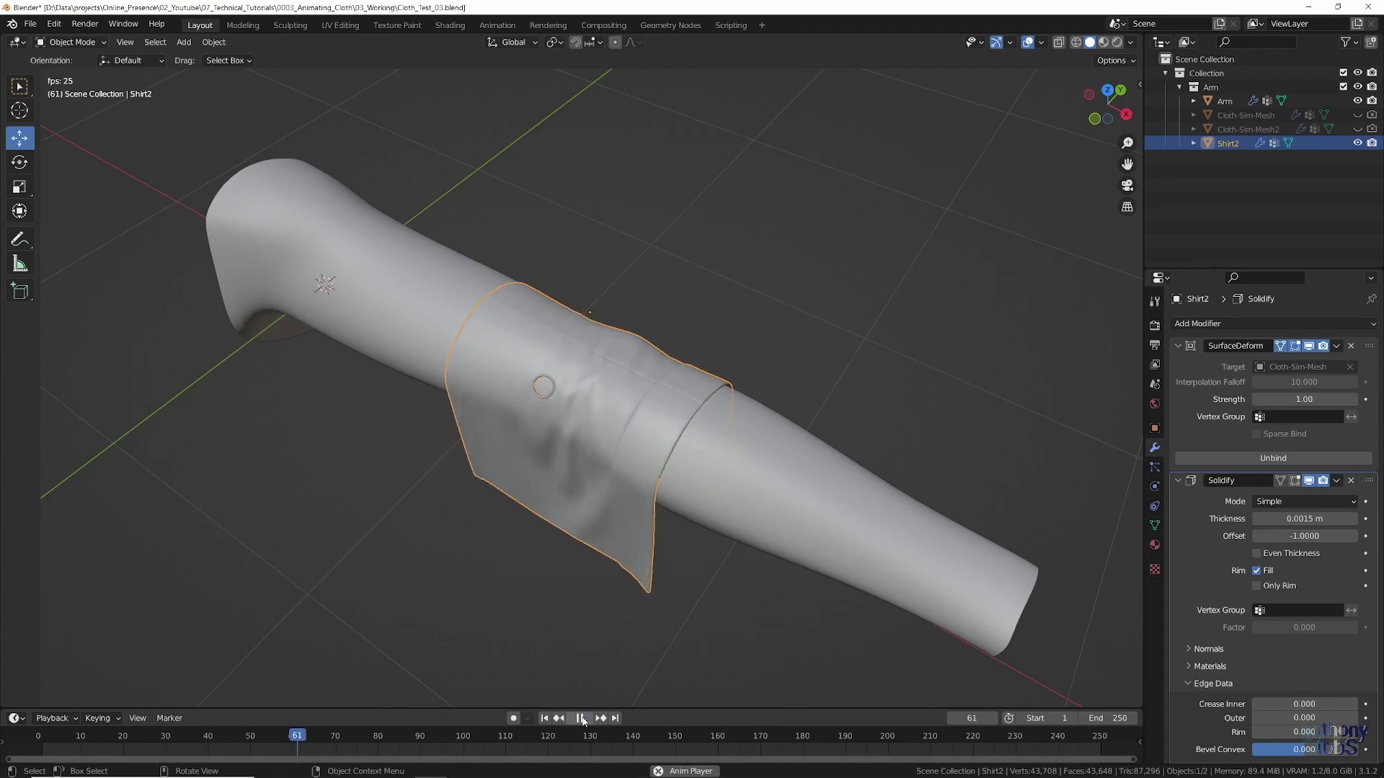
pyautogui.moveTo(587, 575); pyautogui.dragTo(589, 506, button='middle')
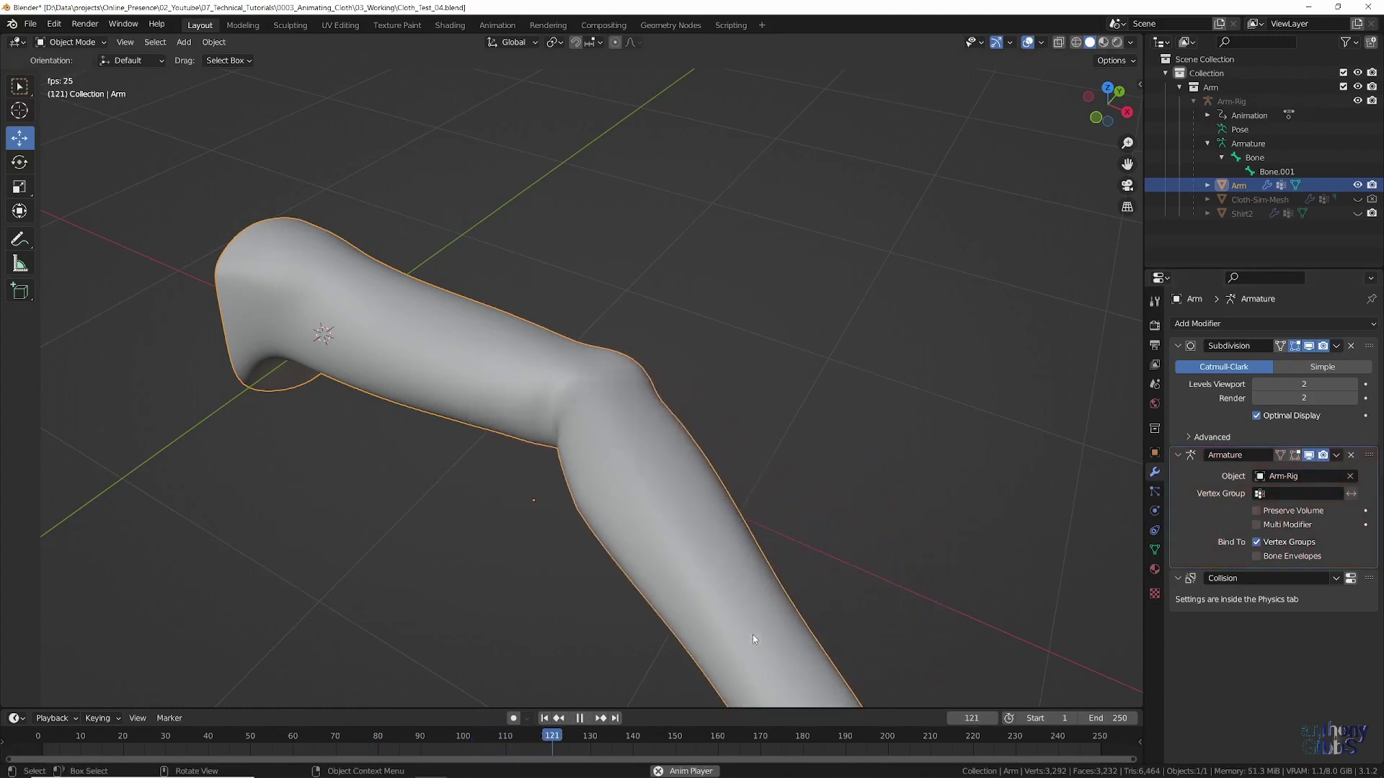
# - Stop playback, briefly show Cloth-Sim-Mesh over the arm, then hide it again
pyautogui.moveTo(752, 640); pyautogui.dragTo(789, 613, button='middle')
pyautogui.press('Escape')
pyautogui.click(1279, 199)
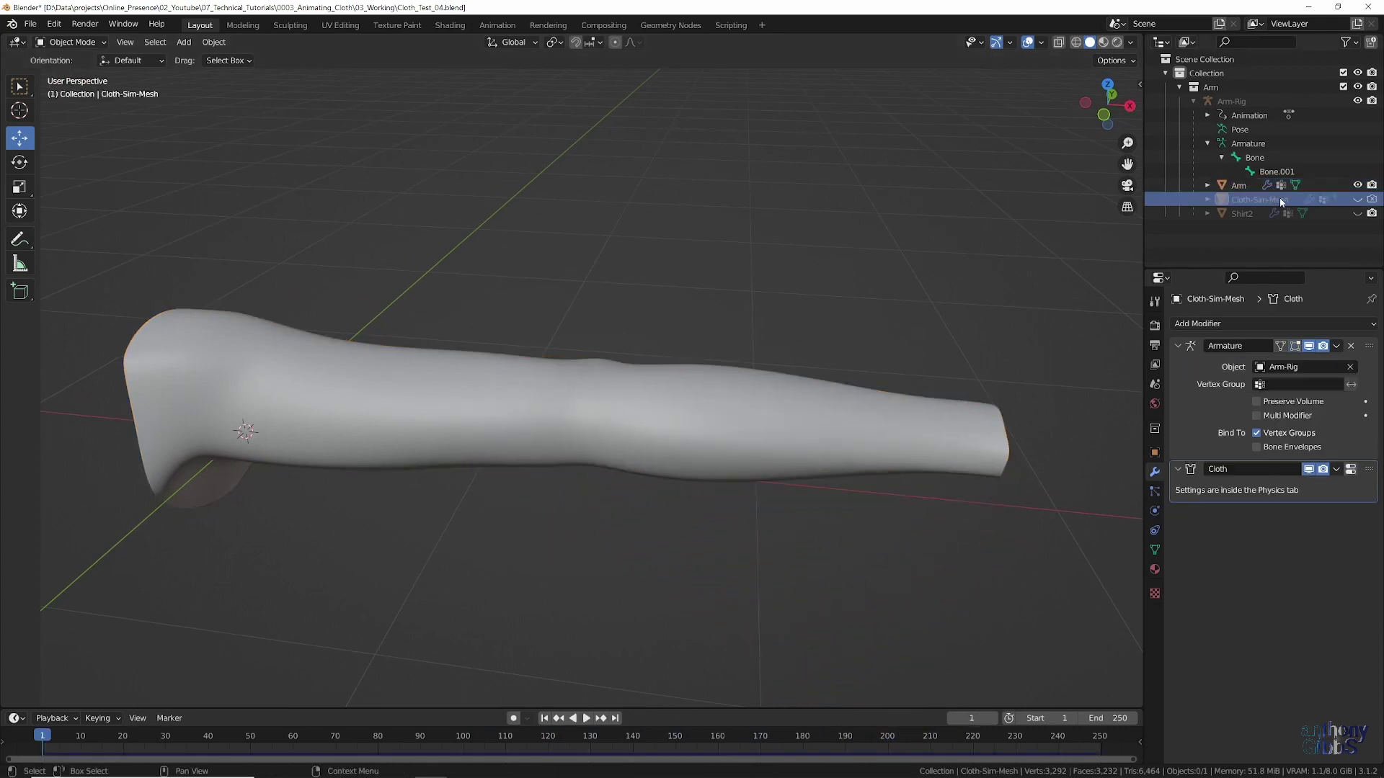
pyautogui.click(1358, 199)
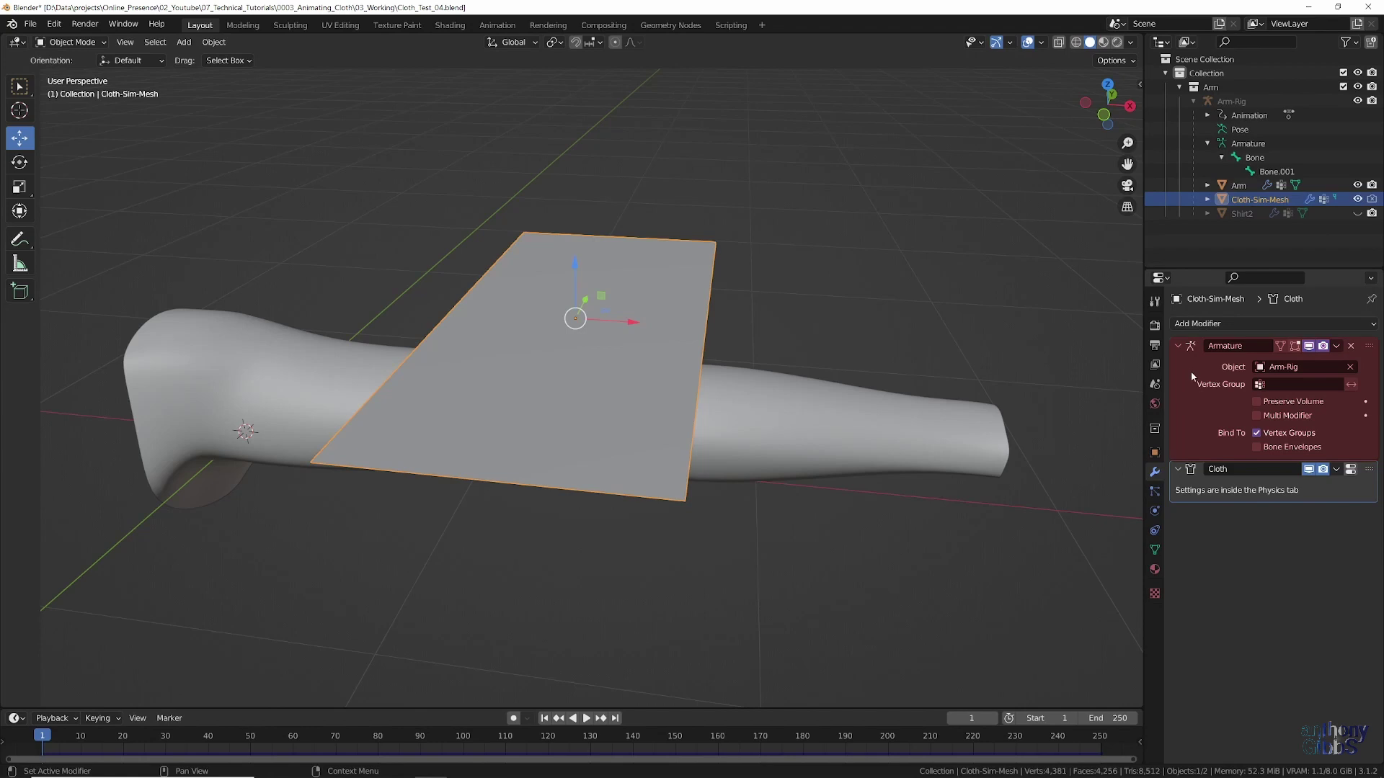
pyautogui.moveTo(919, 524); pyautogui.dragTo(877, 556, button='middle')
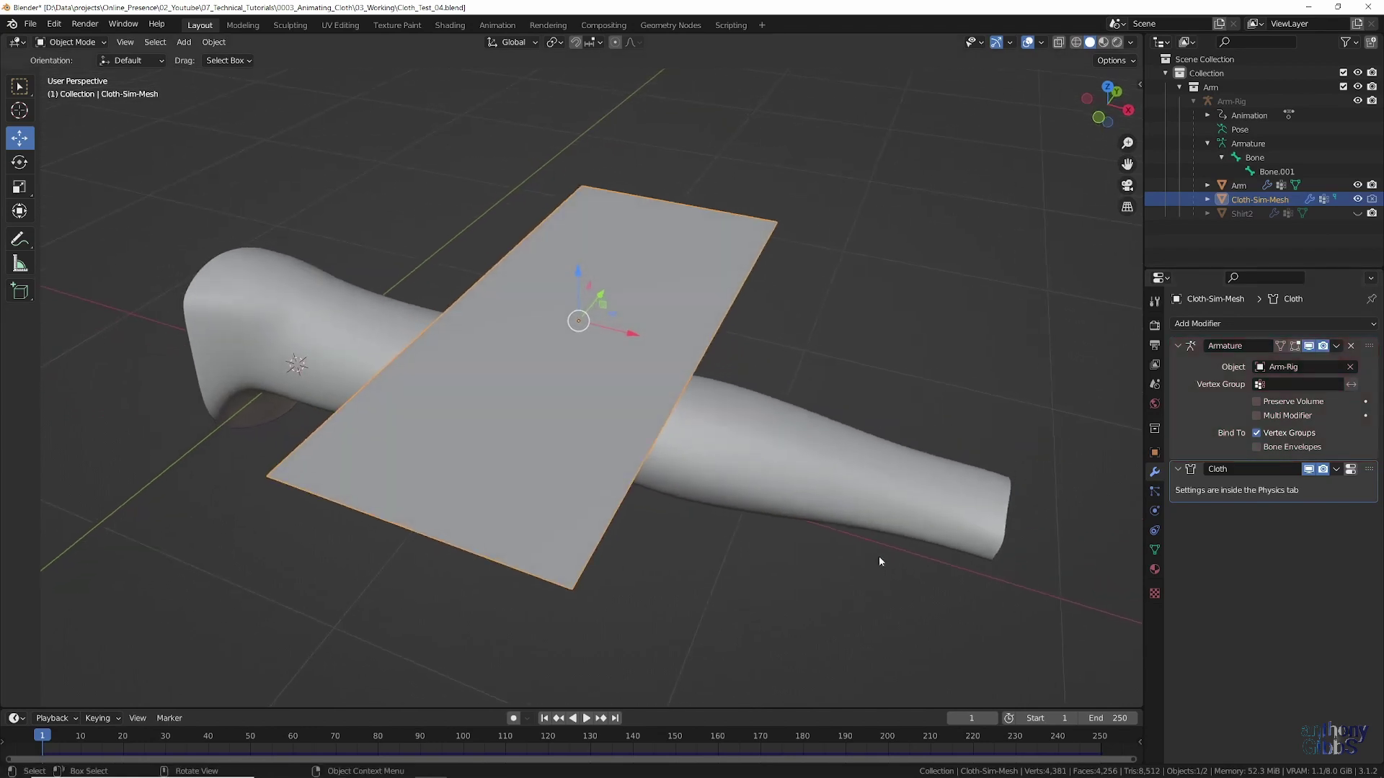
pyautogui.click(1357, 200)
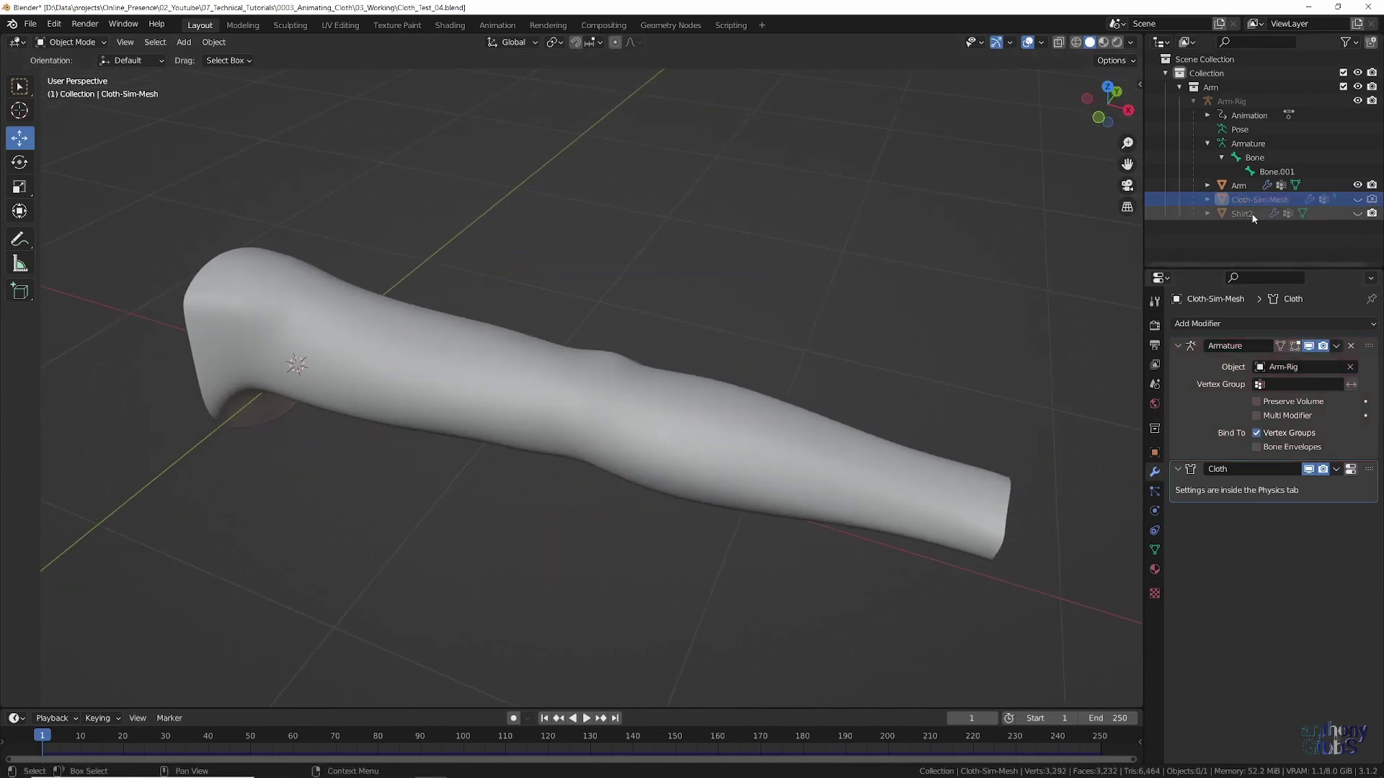
# - Show Shirt2 and play it following the bending arm, orbiting during playback
pyautogui.click(1241, 213)
pyautogui.click(1357, 213)
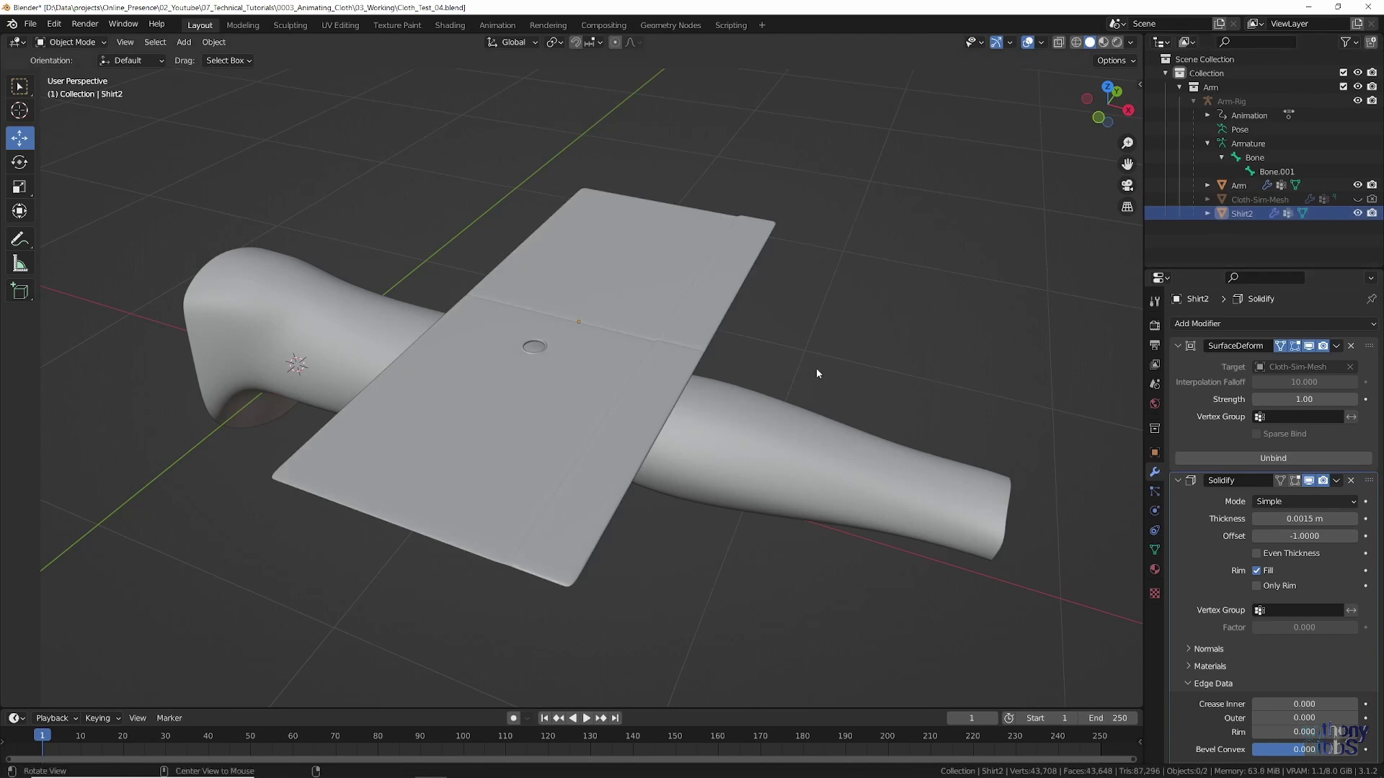
pyautogui.moveTo(816, 372); pyautogui.dragTo(802, 392, button='middle')
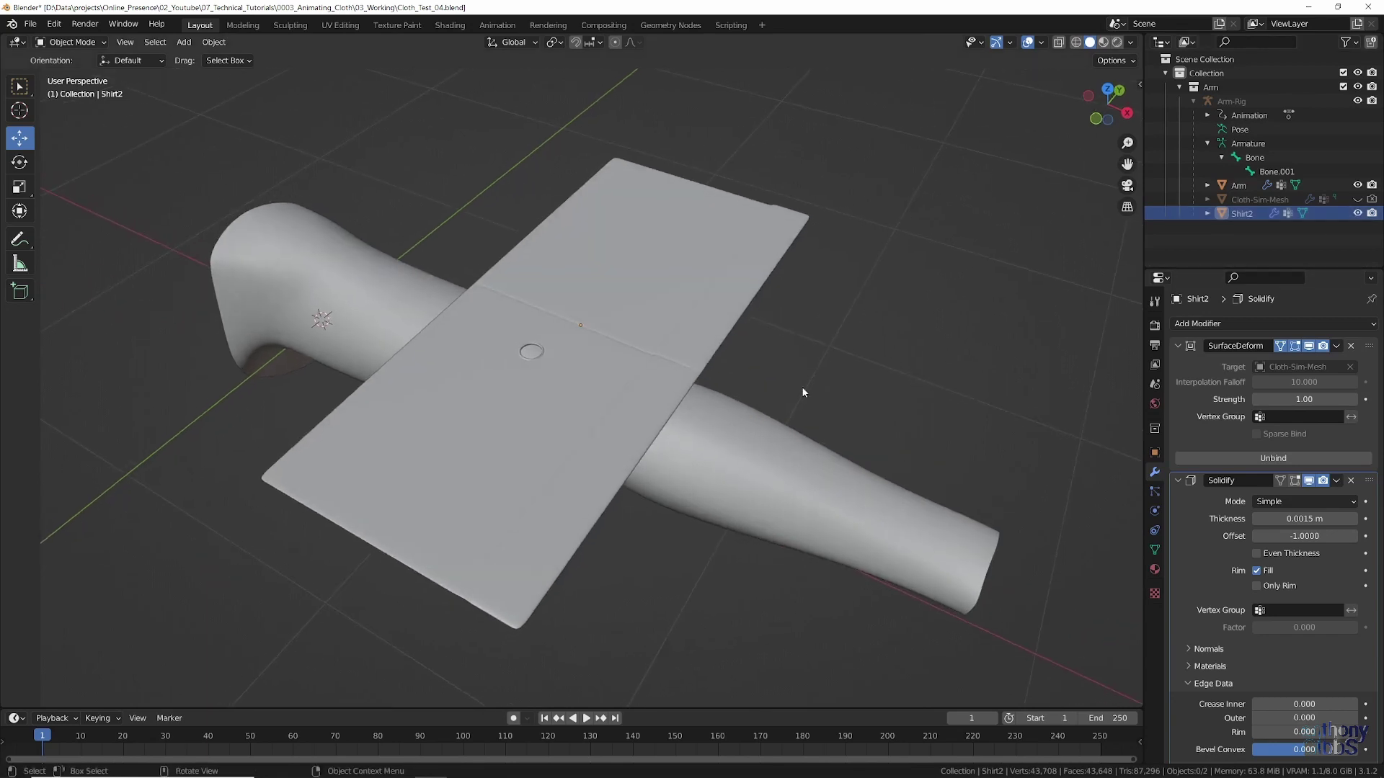
pyautogui.click(585, 719)
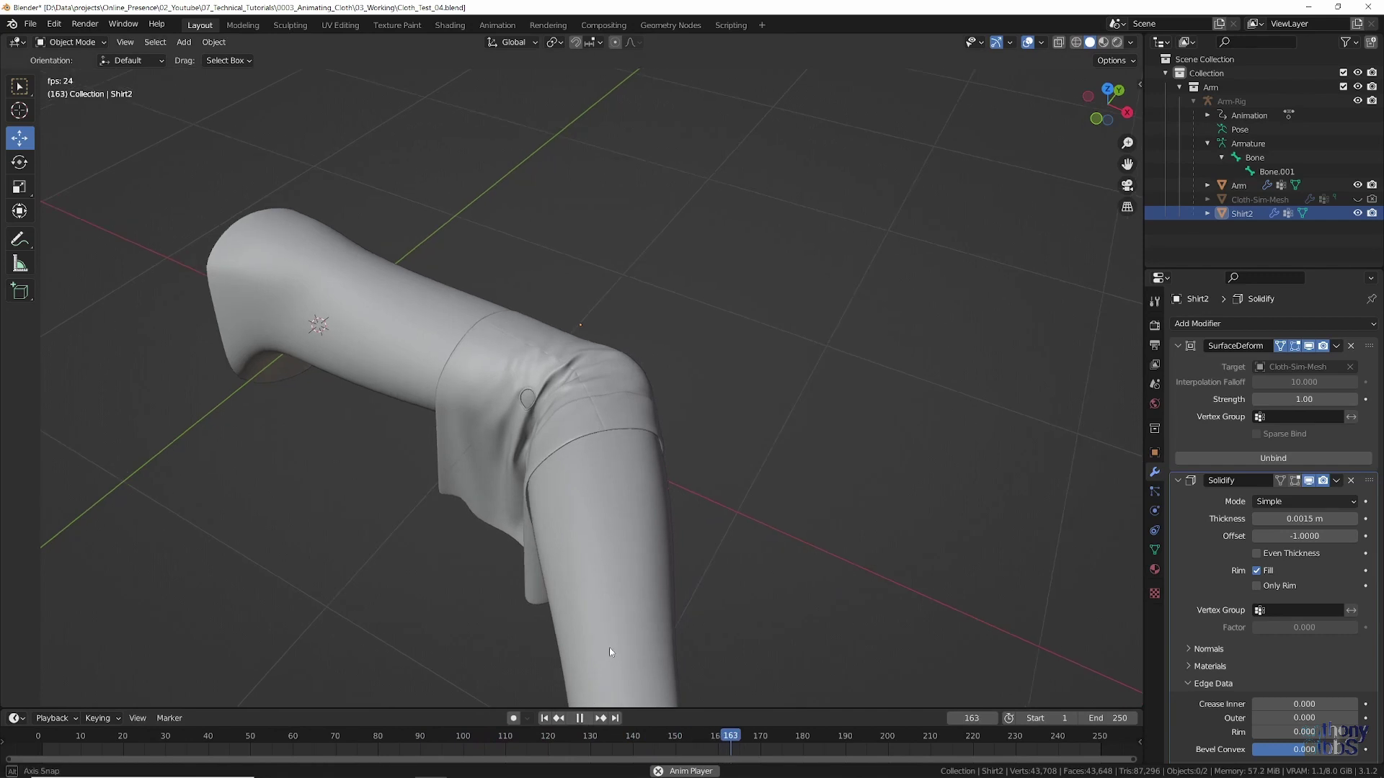
pyautogui.moveTo(608, 647); pyautogui.dragTo(710, 628, button='middle')
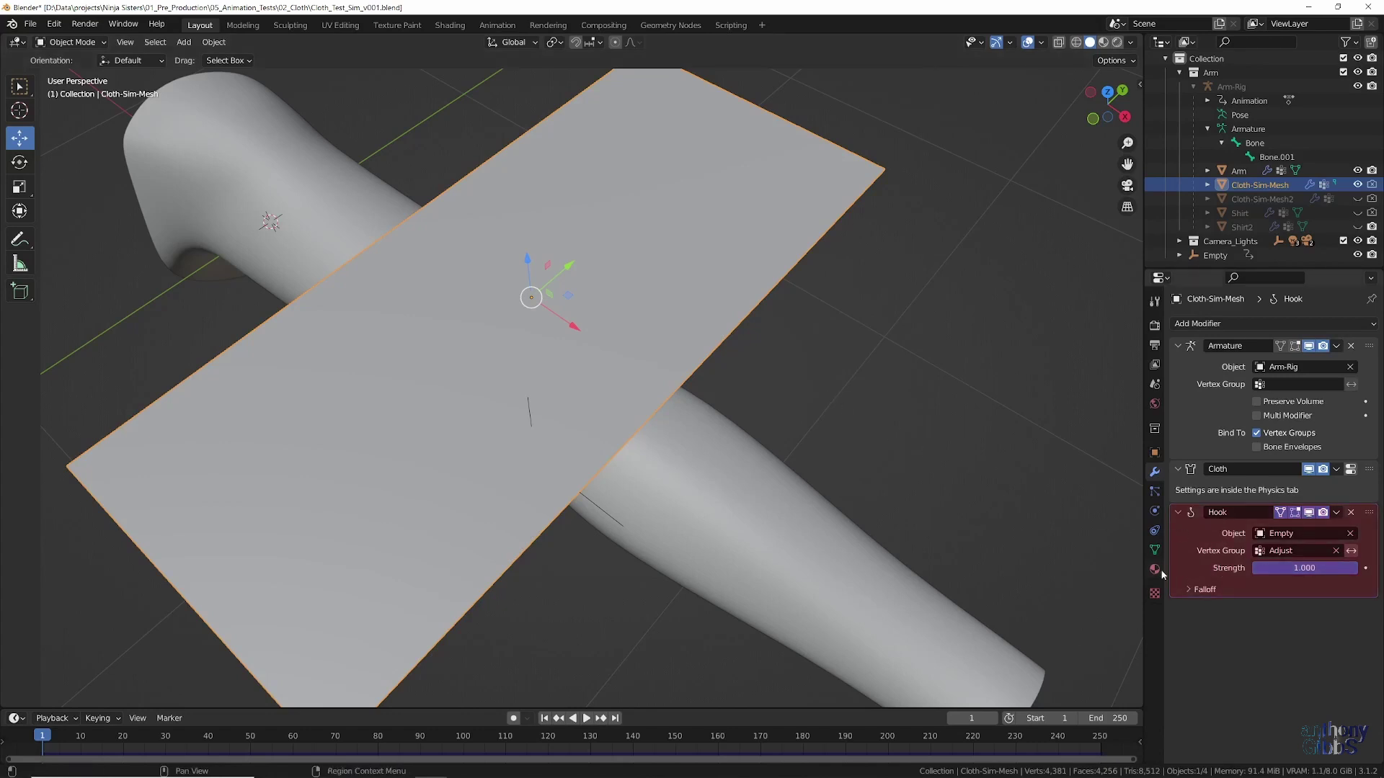
# - Switch the cloth plane to Weight Paint mode to view its painted weight spot
pyautogui.moveTo(791, 413); pyautogui.dragTo(749, 401, button='middle')
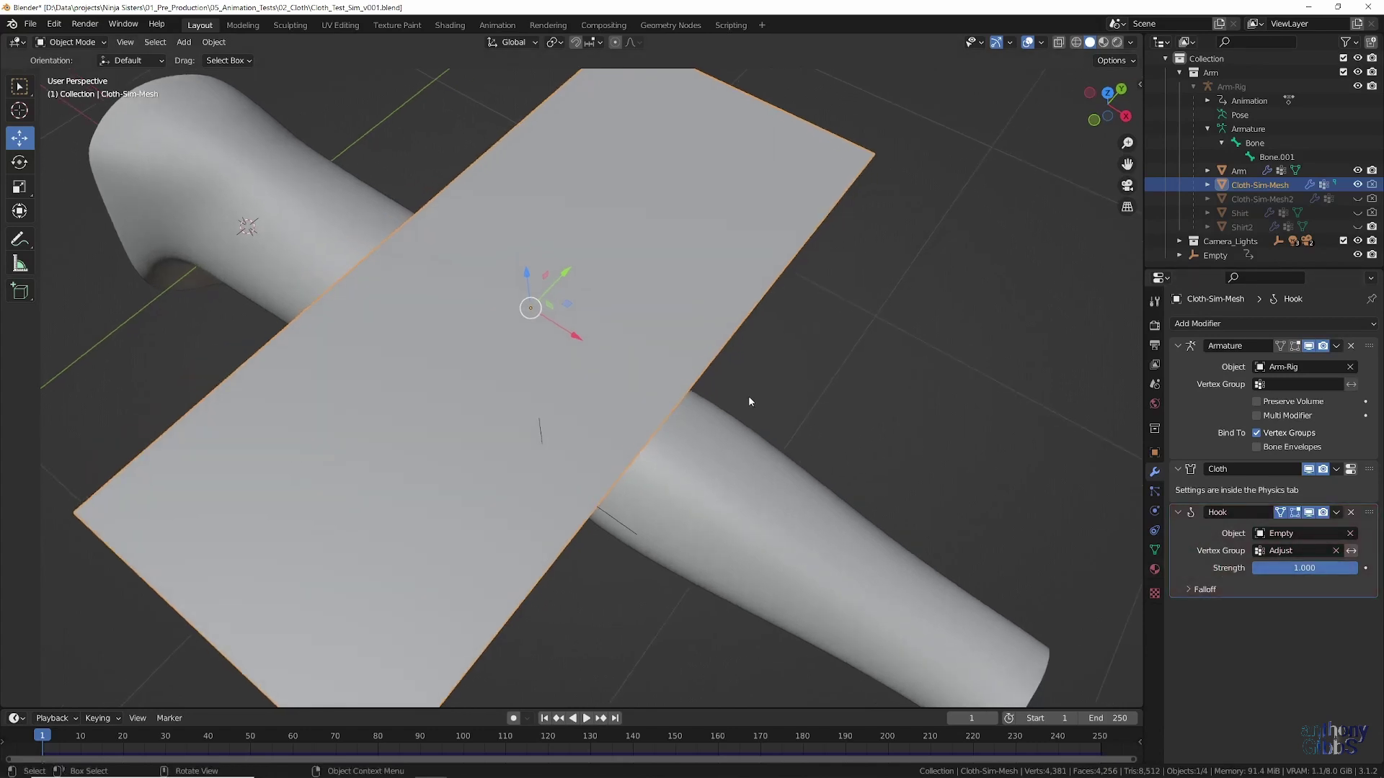
pyautogui.hotkey('ctrl', 'Tab')
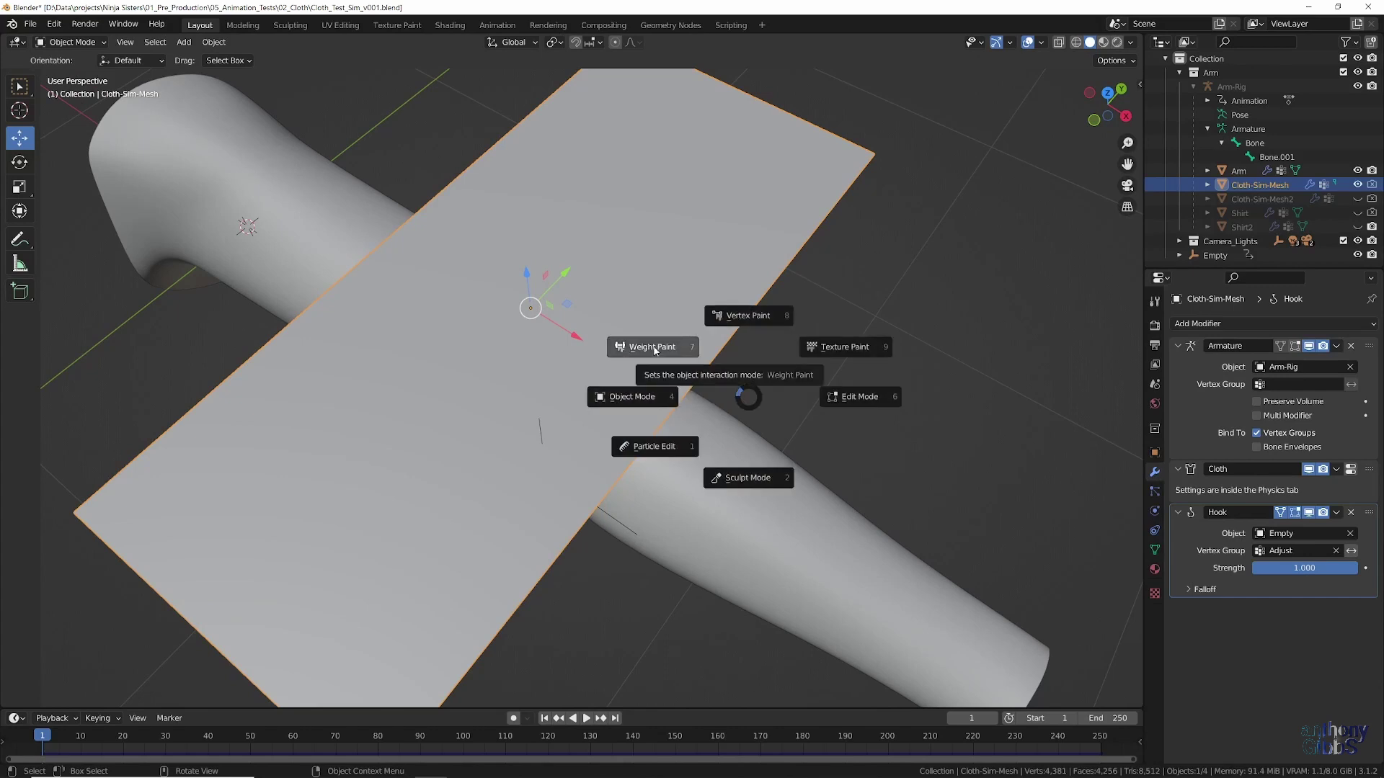
pyautogui.click(655, 351)
pyautogui.moveTo(660, 400); pyautogui.dragTo(673, 414, button='middle')
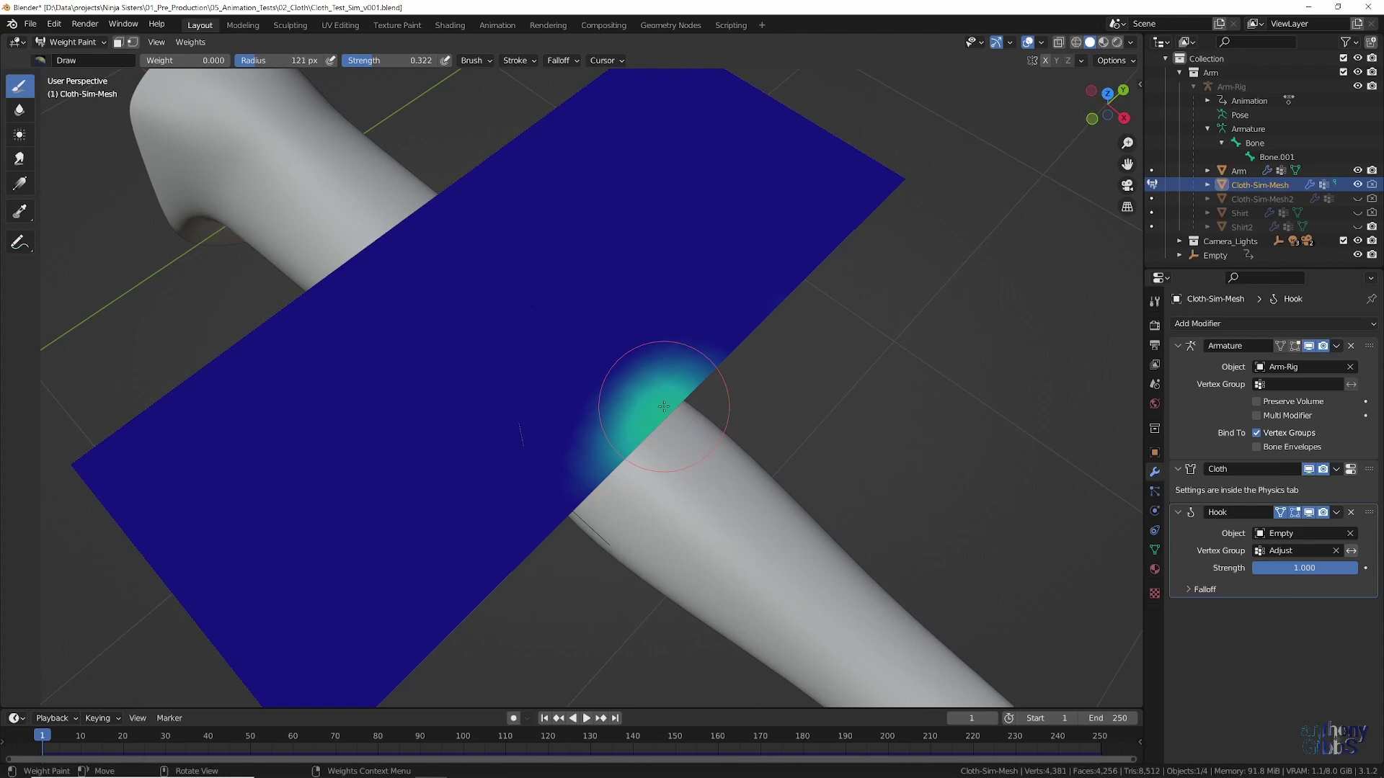
# - Return to Object Mode and select the Empty in the Outliner
pyautogui.hotkey('ctrl', 'Tab')
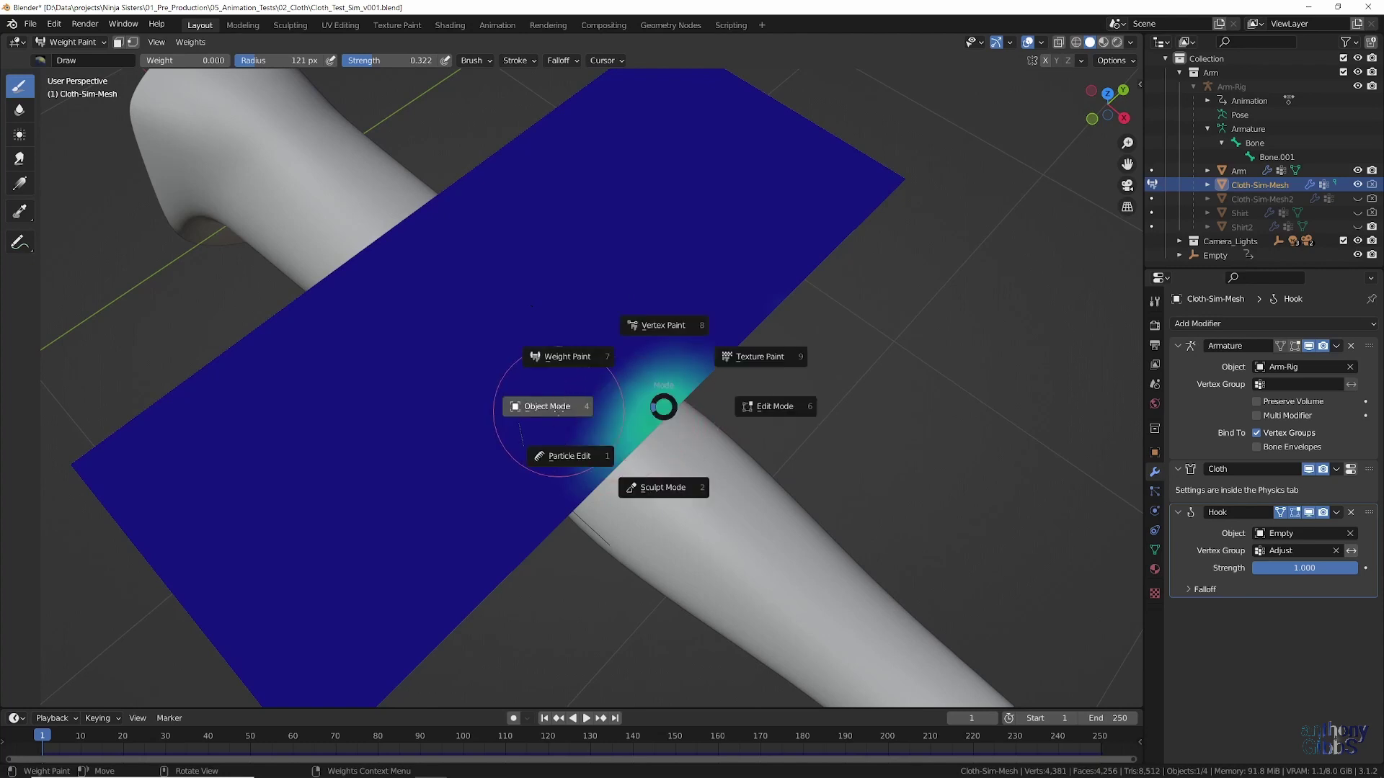
pyautogui.click(559, 412)
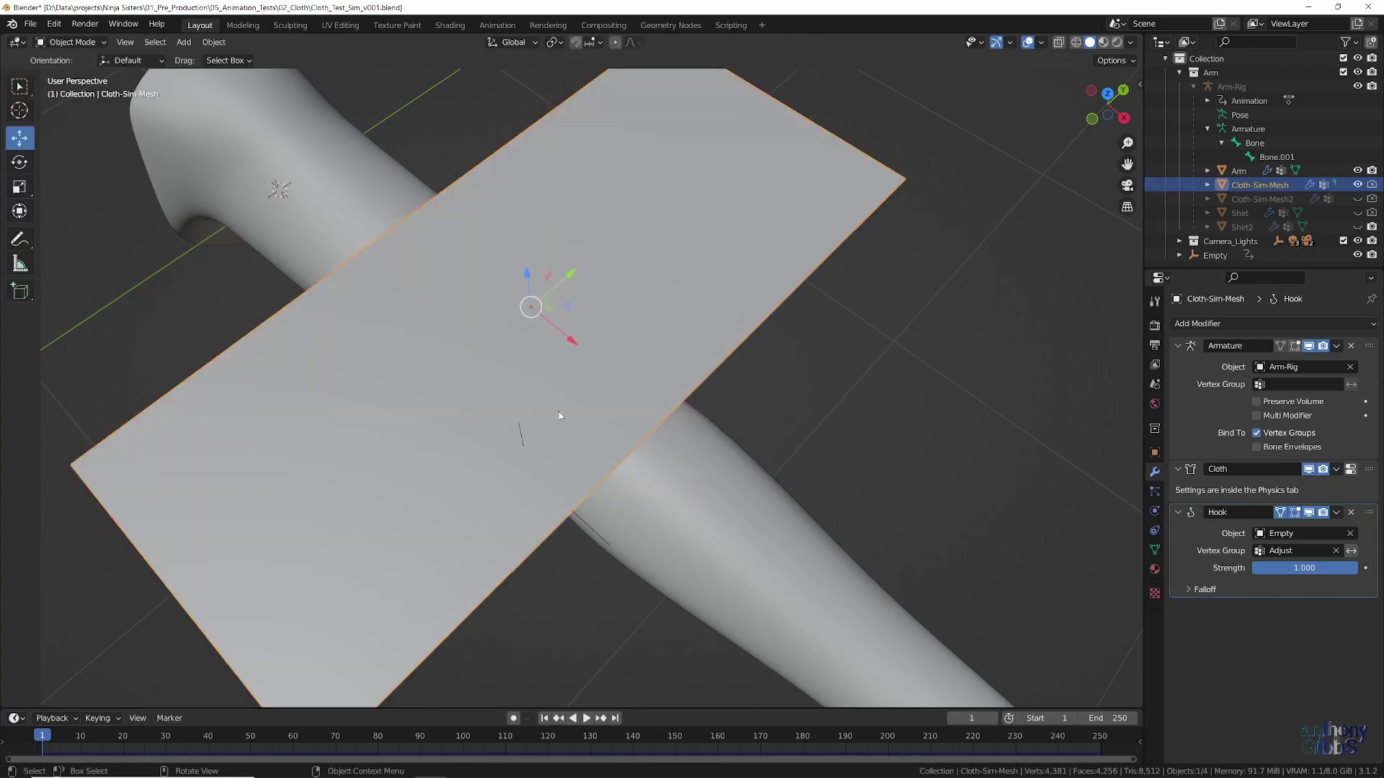
pyautogui.click(1215, 256)
# - Scrub frames 107 to 129 to watch the Empty rise to Z 0.50715 m, lifting the cloth edge
pyautogui.moveTo(865, 429); pyautogui.dragTo(730, 425, button='middle')
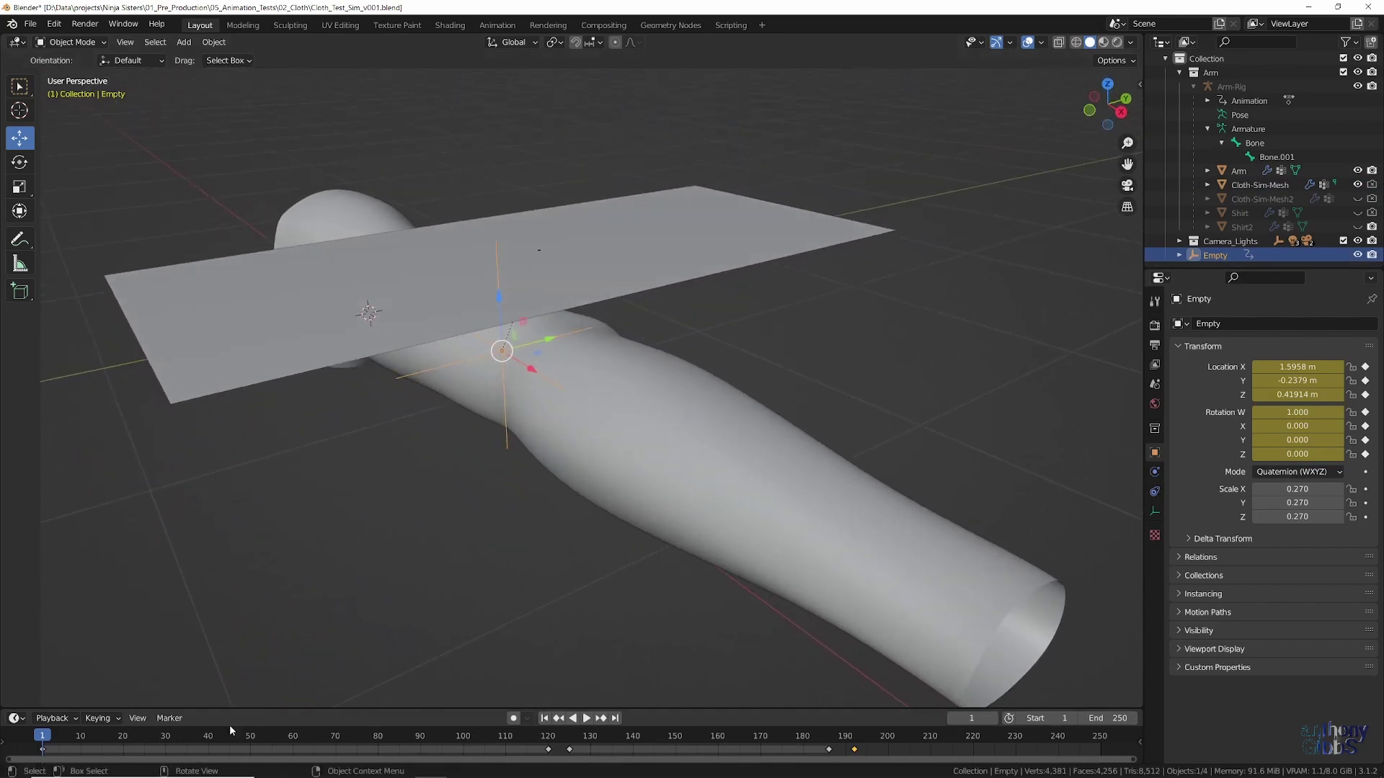
pyautogui.moveTo(50, 738); pyautogui.dragTo(529, 735)
pyautogui.moveTo(584, 454); pyautogui.dragTo(653, 375, button='middle')
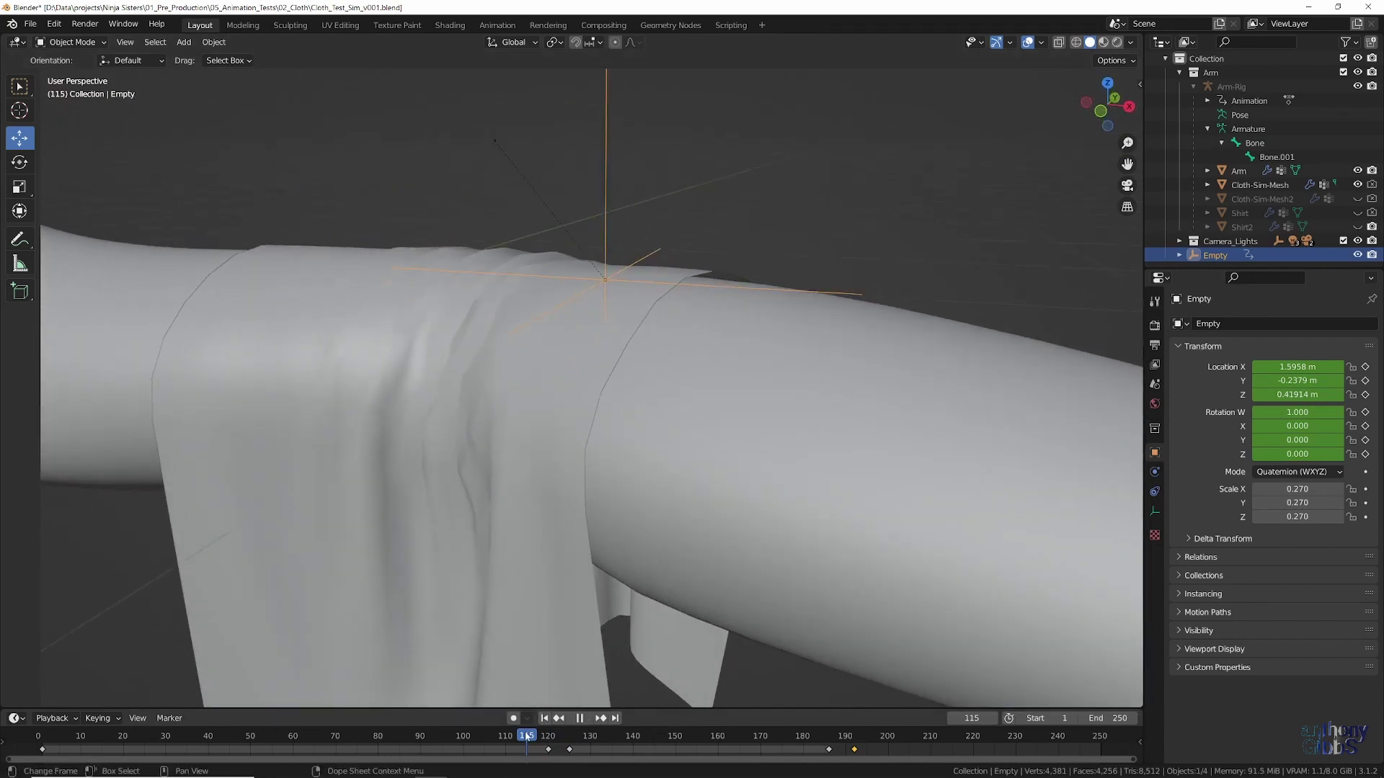
pyautogui.moveTo(527, 735); pyautogui.dragTo(589, 747)
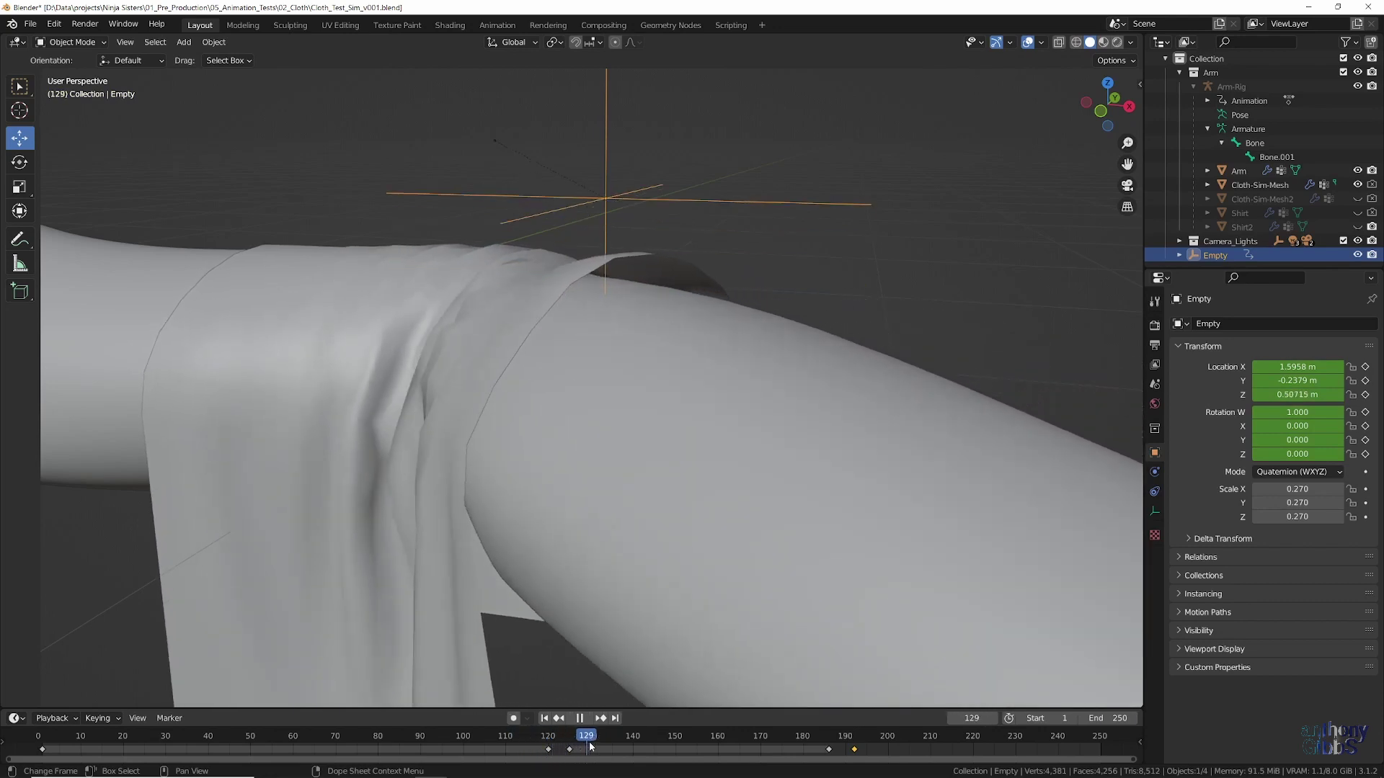